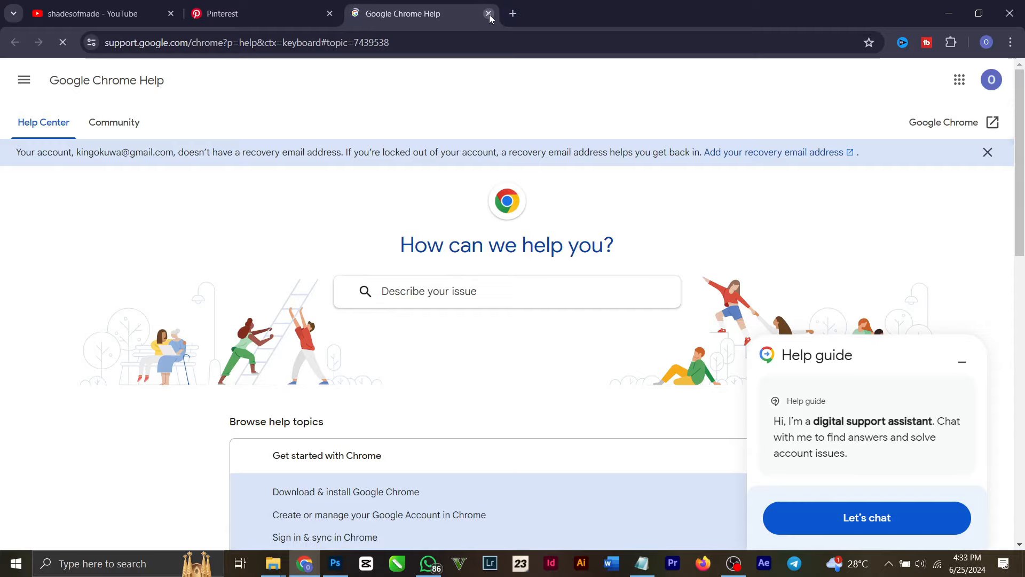
Close the Google Chrome Help page and look through the uploaded videos on the shadesofmade YouTube channel.
{"action": "left_click", "coordinate": [488, 14]}
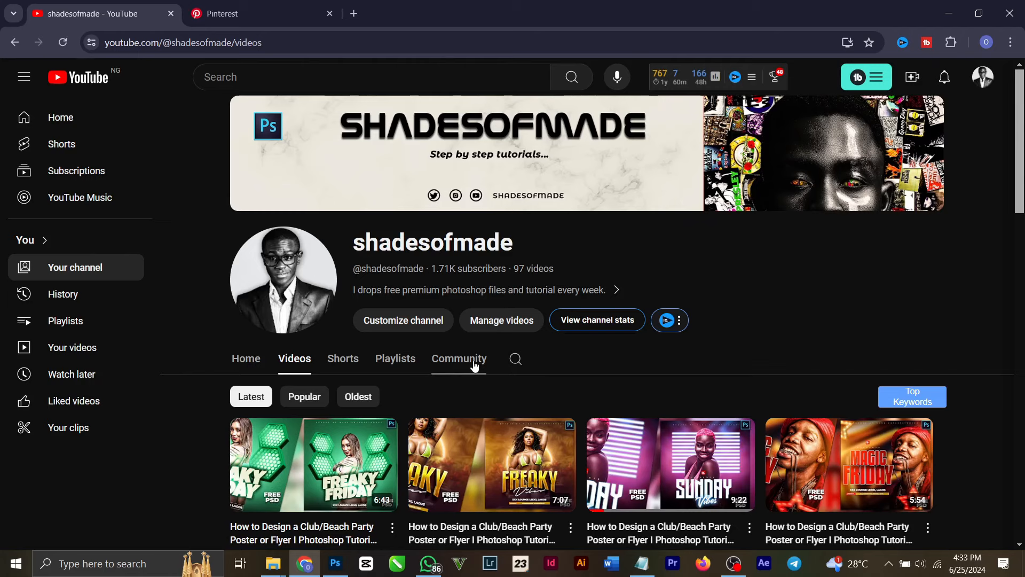
{"action": "scroll", "coordinate": [475, 365], "scroll_direction": "down", "scroll_amount": 9}
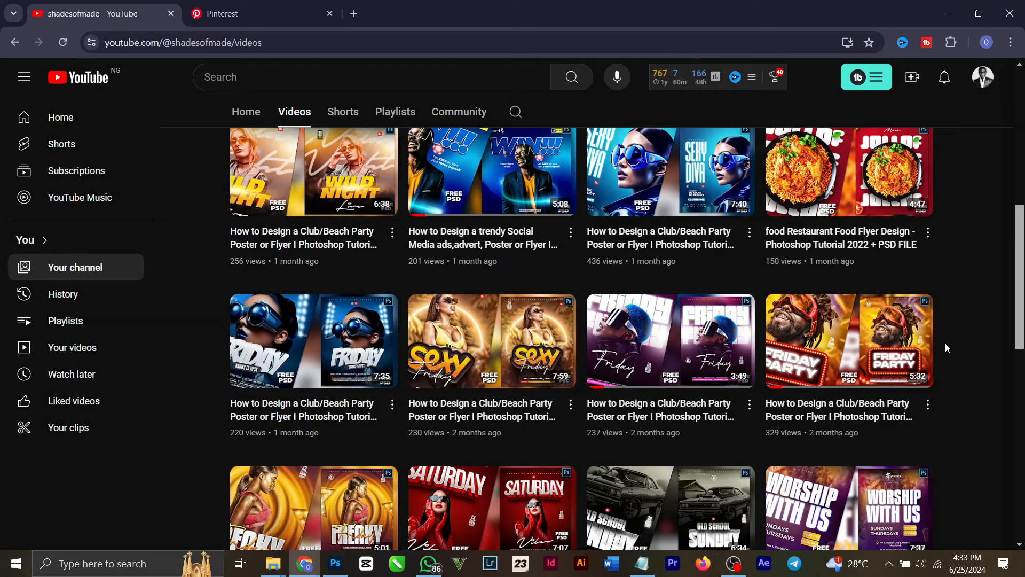
{"action": "scroll", "coordinate": [864, 390], "scroll_direction": "up", "scroll_amount": 10}
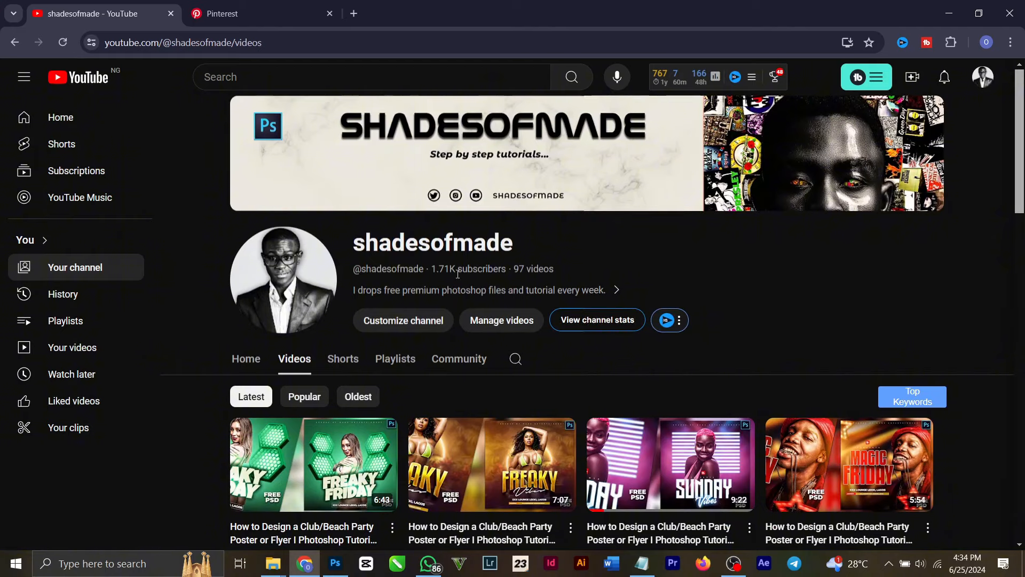
{"action": "scroll", "coordinate": [560, 346], "scroll_direction": "down", "scroll_amount": 5}
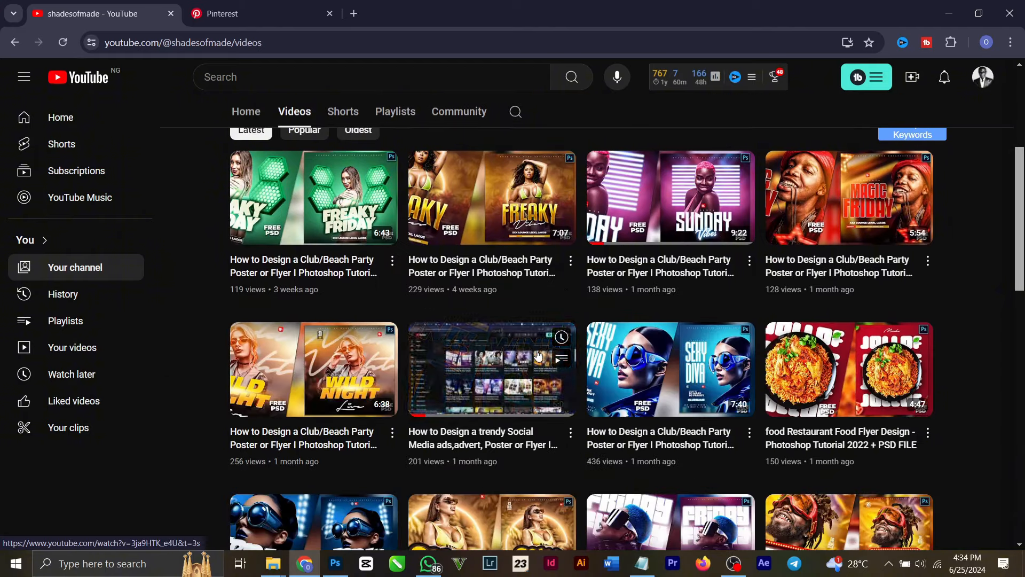
{"action": "scroll", "coordinate": [538, 355], "scroll_direction": "up", "scroll_amount": 4}
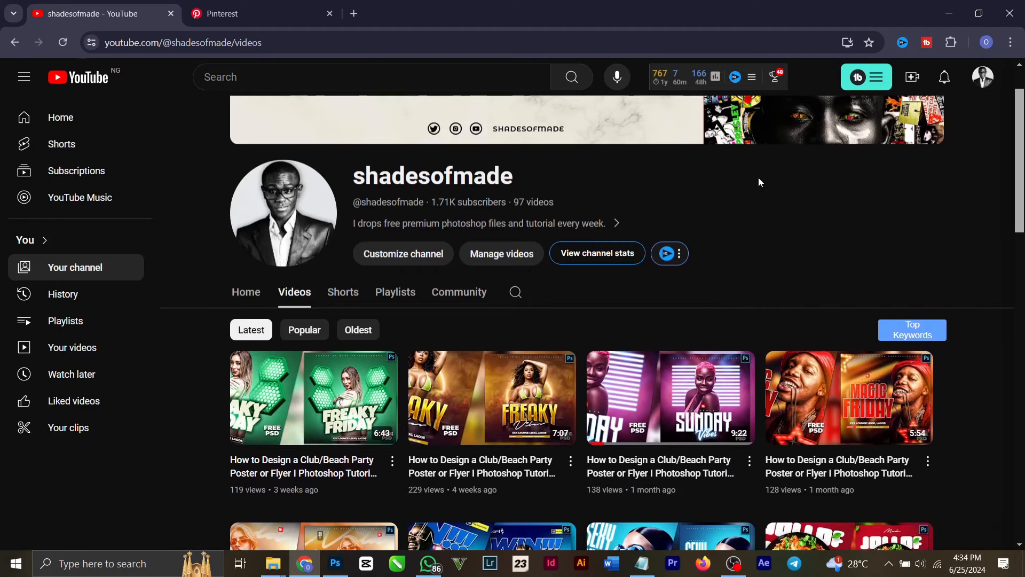
{"action": "scroll", "coordinate": [569, 256], "scroll_direction": "up", "scroll_amount": 1}
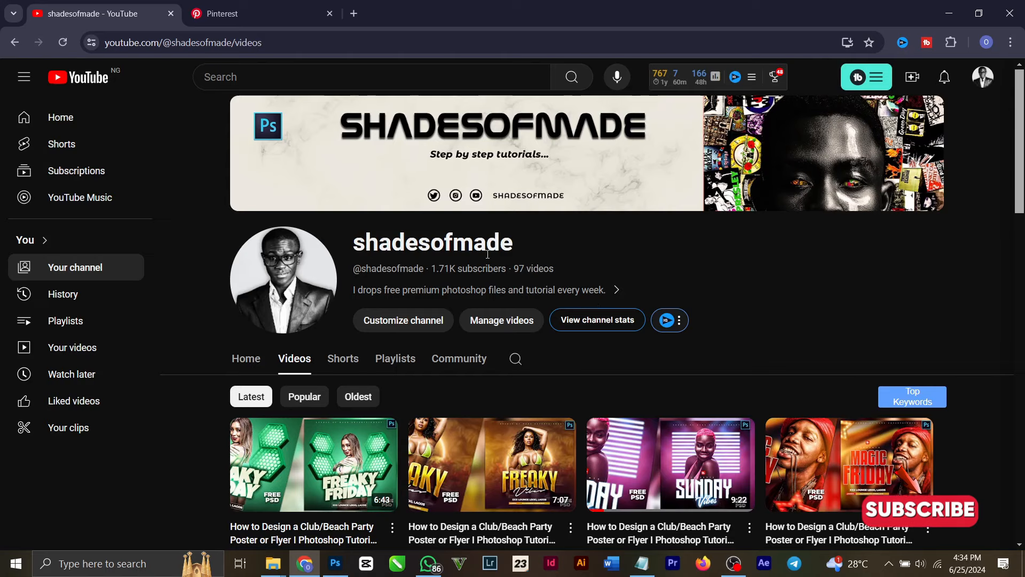
{"action": "scroll", "coordinate": [696, 384], "scroll_direction": "down", "scroll_amount": 2}
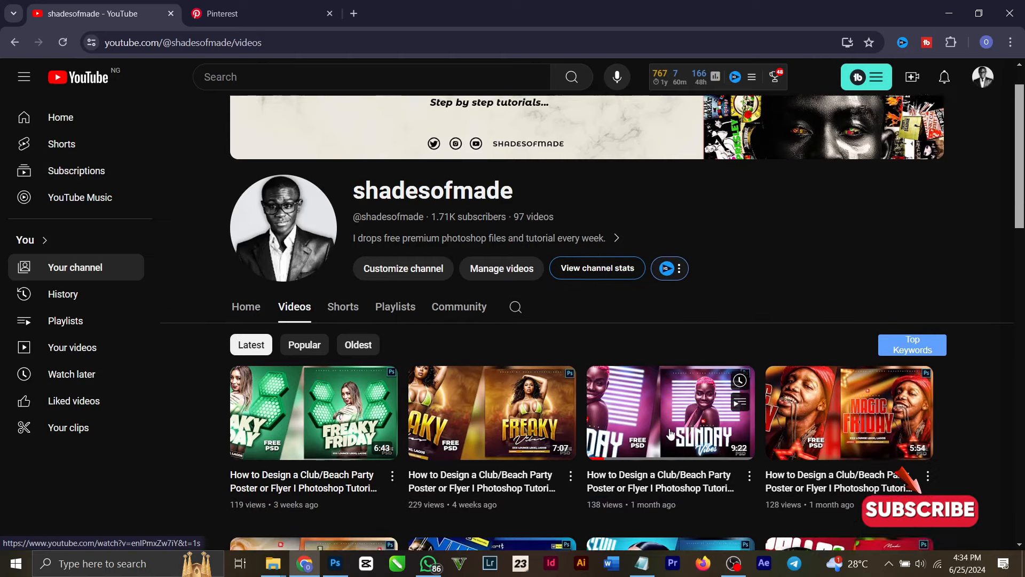
{"action": "scroll", "coordinate": [671, 433], "scroll_direction": "down", "scroll_amount": 3}
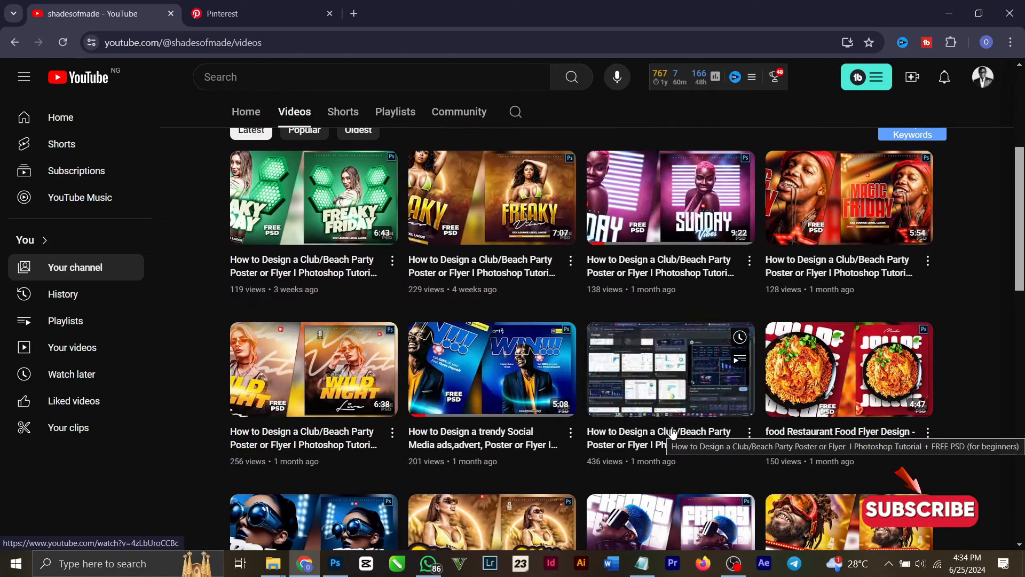
{"action": "scroll", "coordinate": [680, 425], "scroll_direction": "down", "scroll_amount": 2}
{"action": "scroll", "coordinate": [688, 406], "scroll_direction": "down", "scroll_amount": 3}
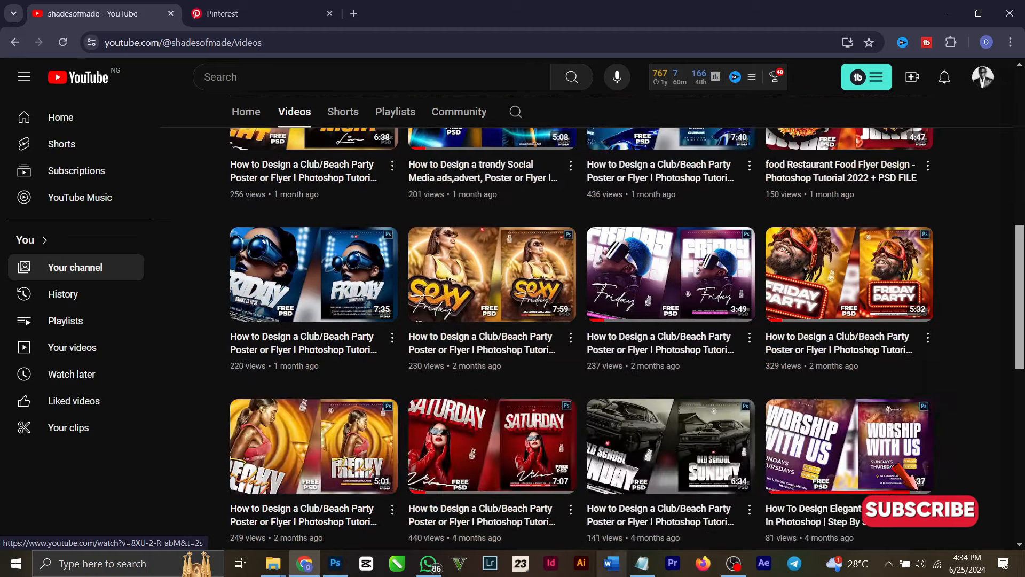
Switch to Photoshop and create a 2000 x 2000 px RGB document at 300 pixels/inch with a white background.
{"action": "left_click", "coordinate": [340, 564]}
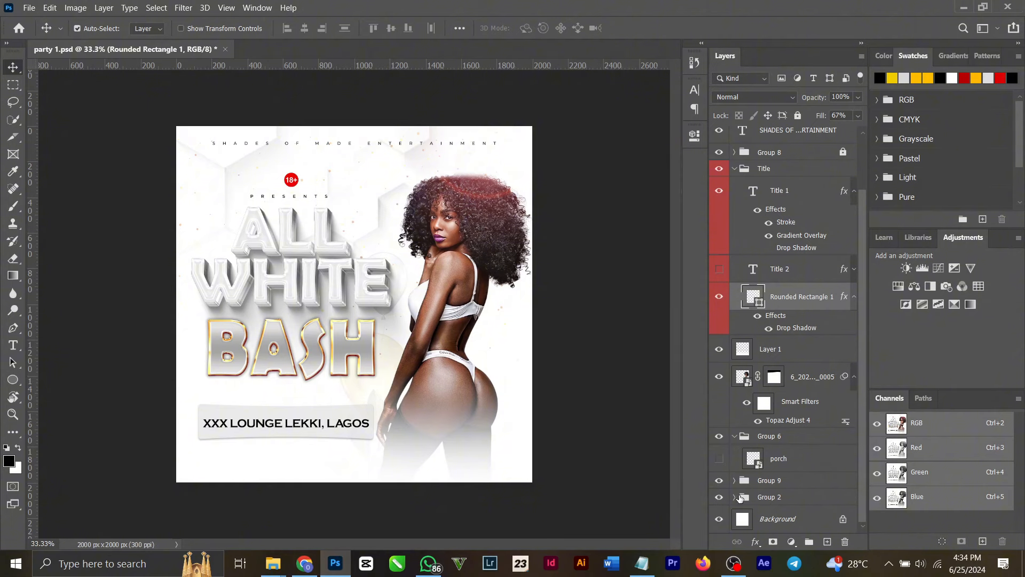
{"action": "key", "text": "ctrl"}
{"action": "key", "text": "ctrl+n"}
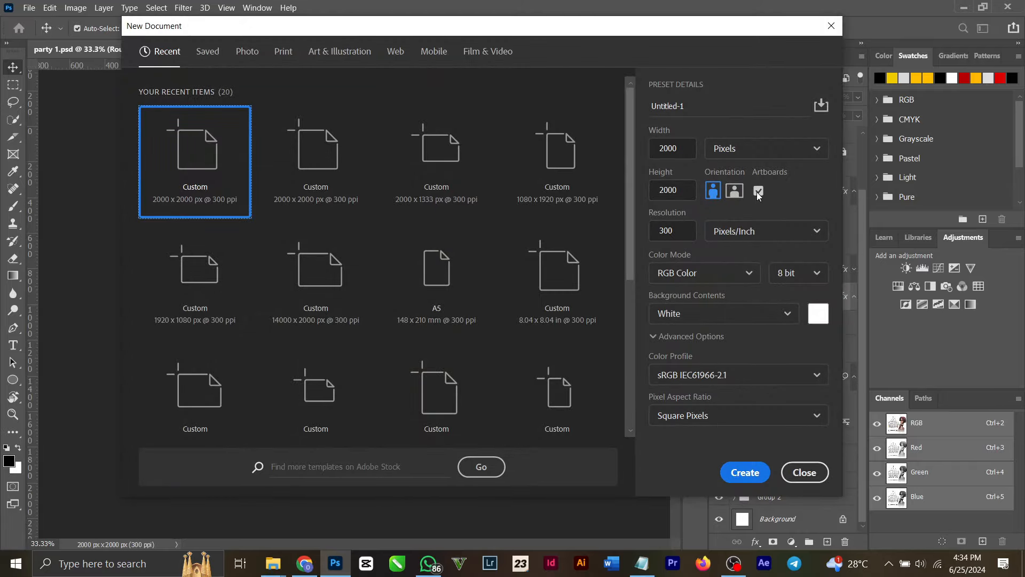
{"action": "left_click", "coordinate": [745, 471]}
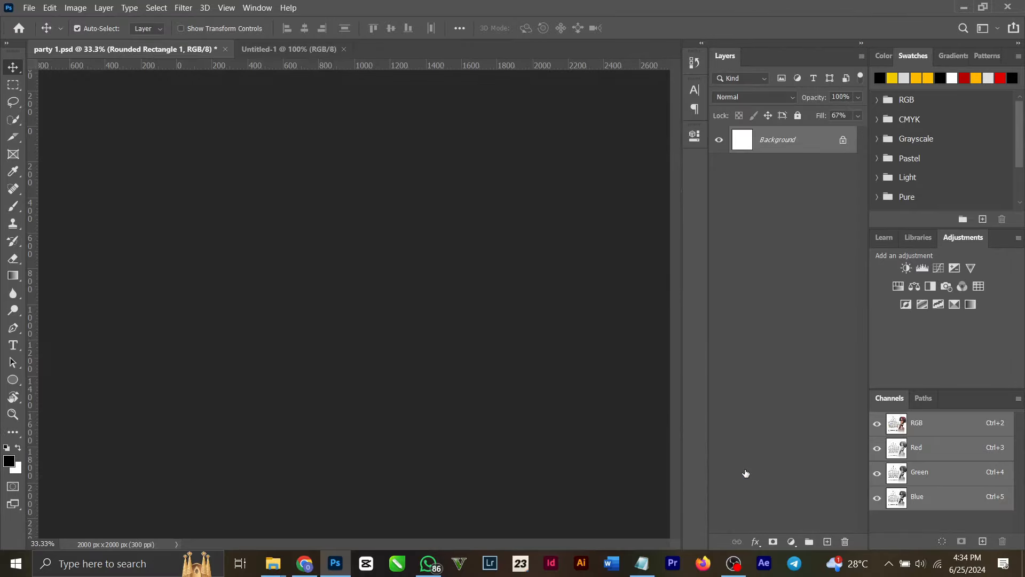
Check the hexagon background group, Group 2, in party 1.psd and copy it into the Untitled-1 document.
{"action": "left_click", "coordinate": [125, 49]}
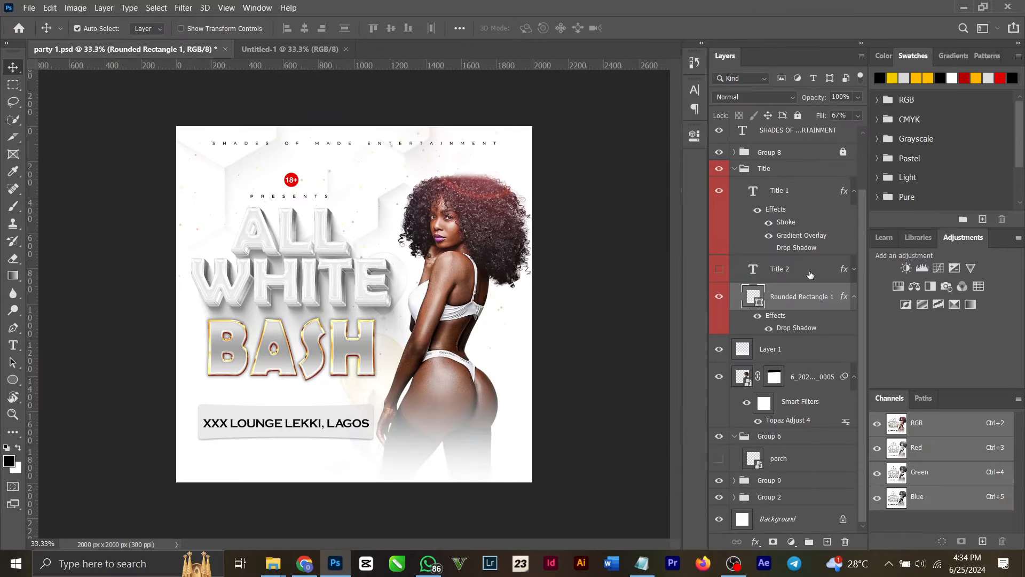
{"action": "left_click", "coordinate": [736, 497]}
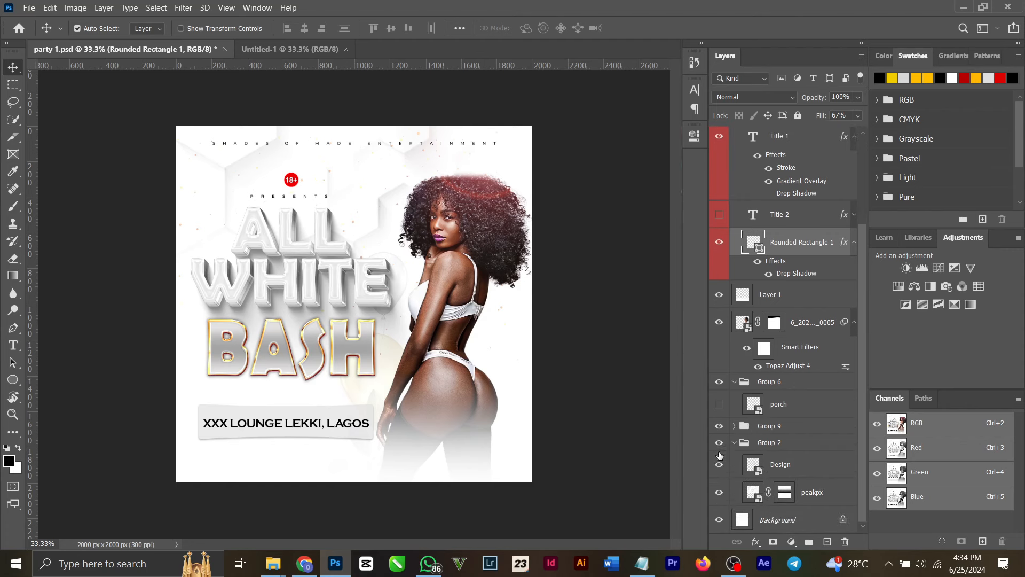
{"action": "left_click", "coordinate": [719, 443]}
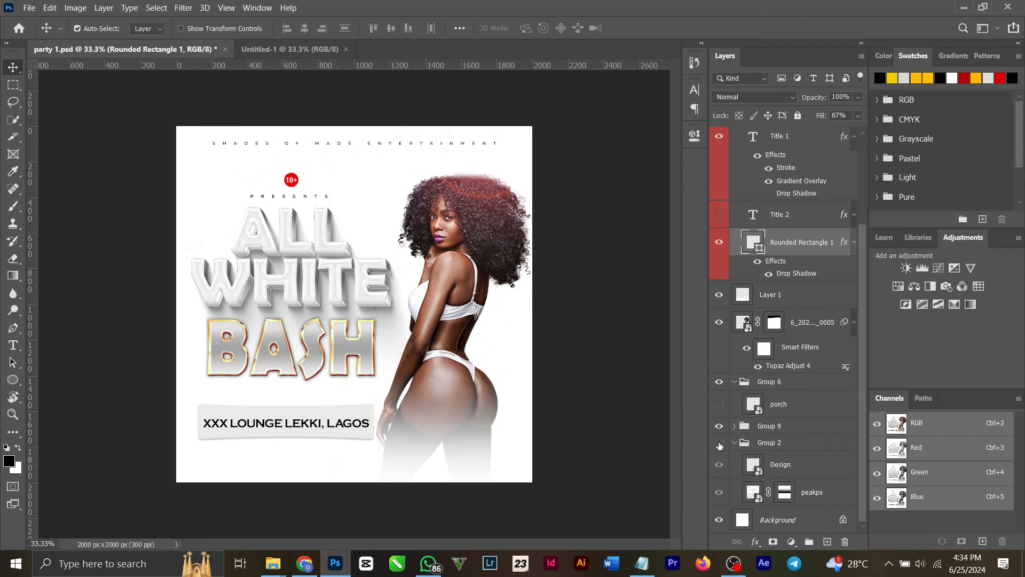
{"action": "left_click", "coordinate": [719, 443]}
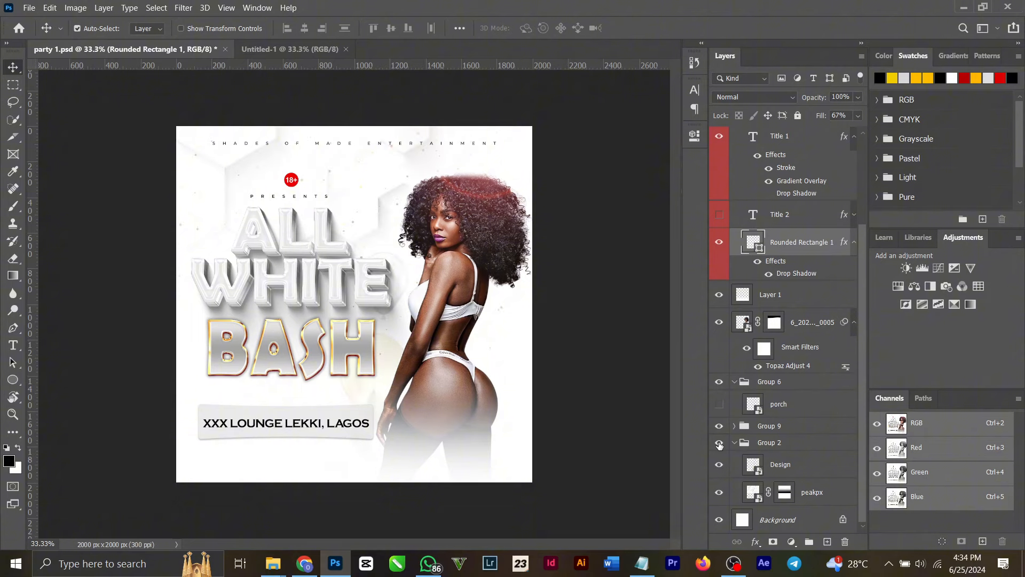
{"action": "left_click", "coordinate": [763, 443]}
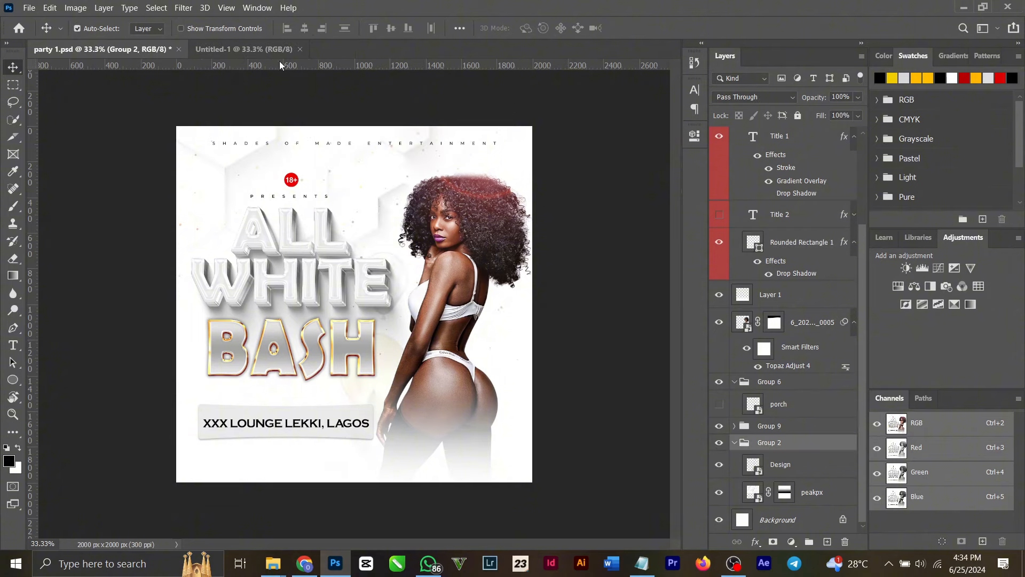
{"action": "left_click", "coordinate": [254, 51]}
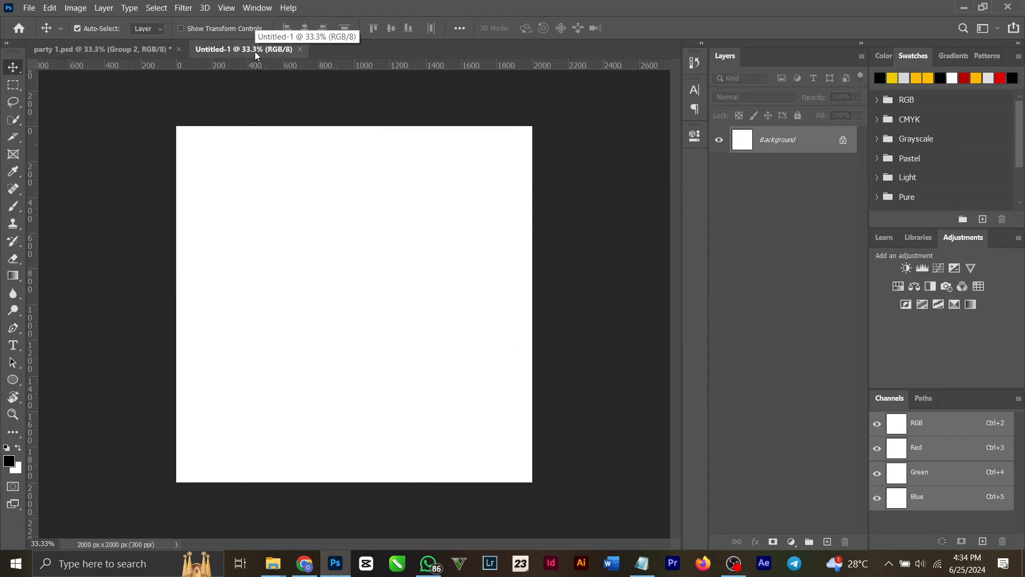
{"action": "key", "text": "ctrl+v"}
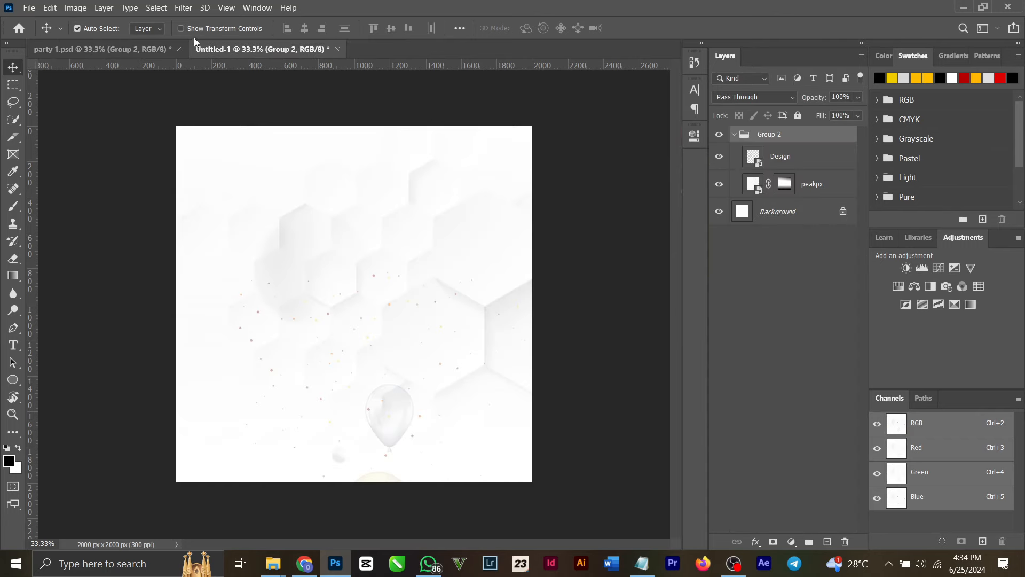
Copy the woman's photo layer from party 1.psd into Untitled-1 and position her on the right side of the canvas.
{"action": "left_click", "coordinate": [132, 50]}
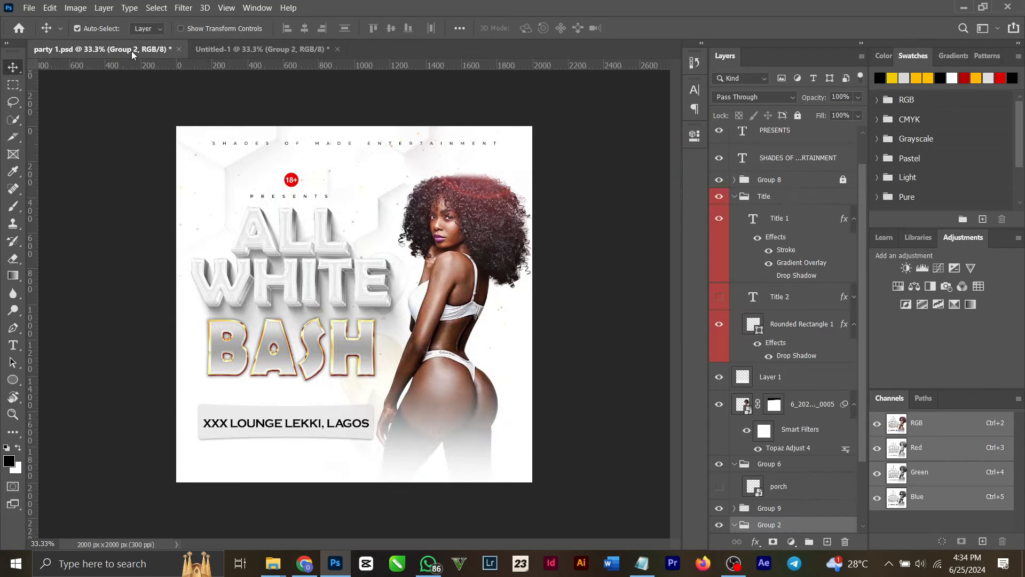
{"action": "left_click", "coordinate": [475, 284]}
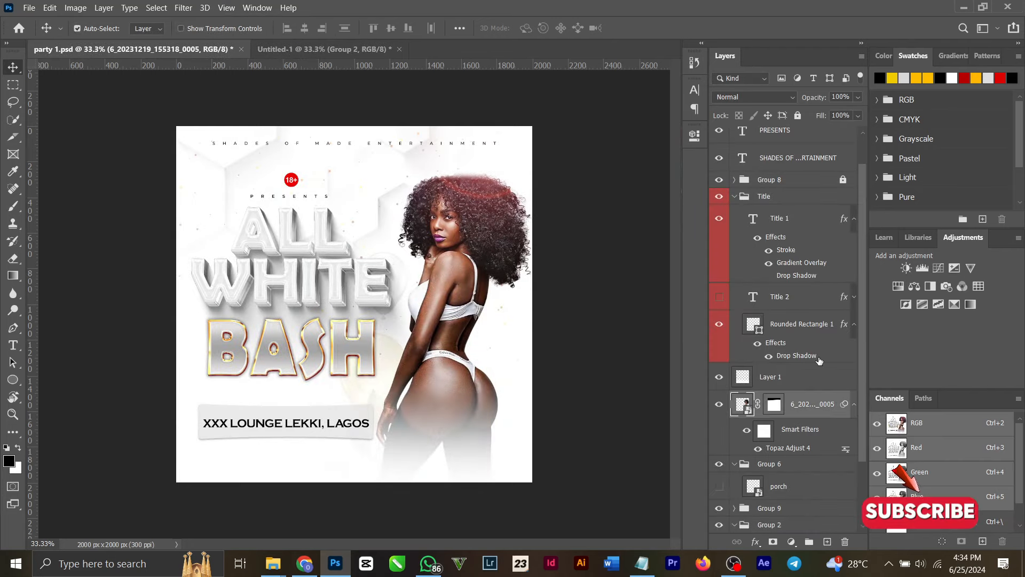
{"action": "left_click", "coordinate": [311, 50]}
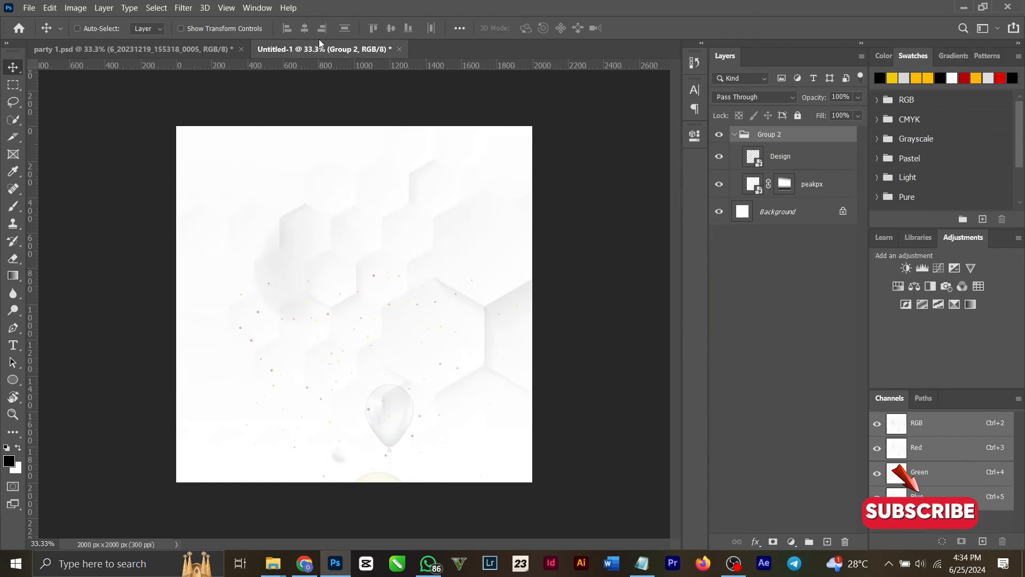
{"action": "key", "text": "ctrl"}
{"action": "key", "text": "ctrl+v"}
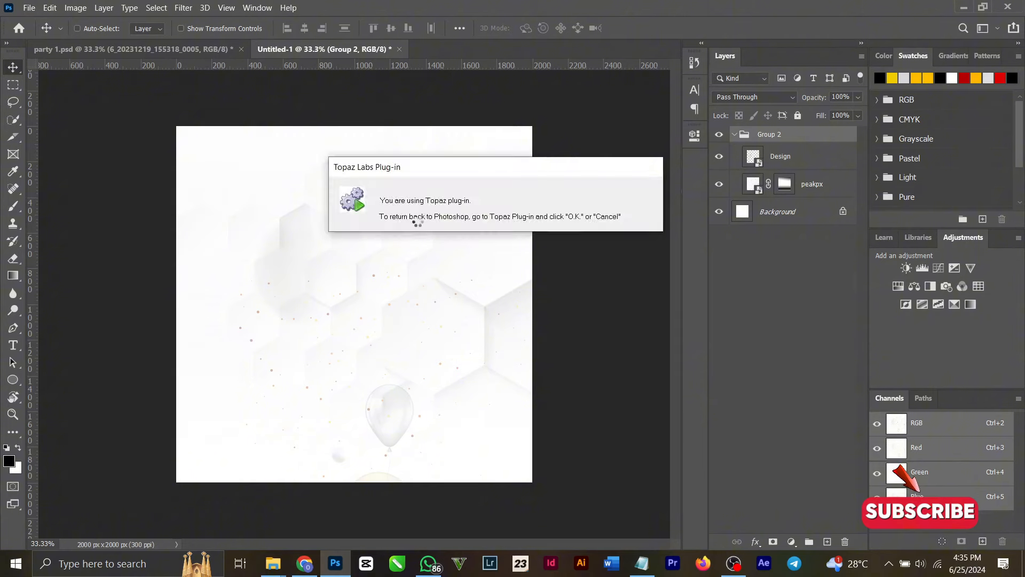
{"action": "left_click_drag", "start_coordinate": [449, 221], "coordinate": [454, 243]}
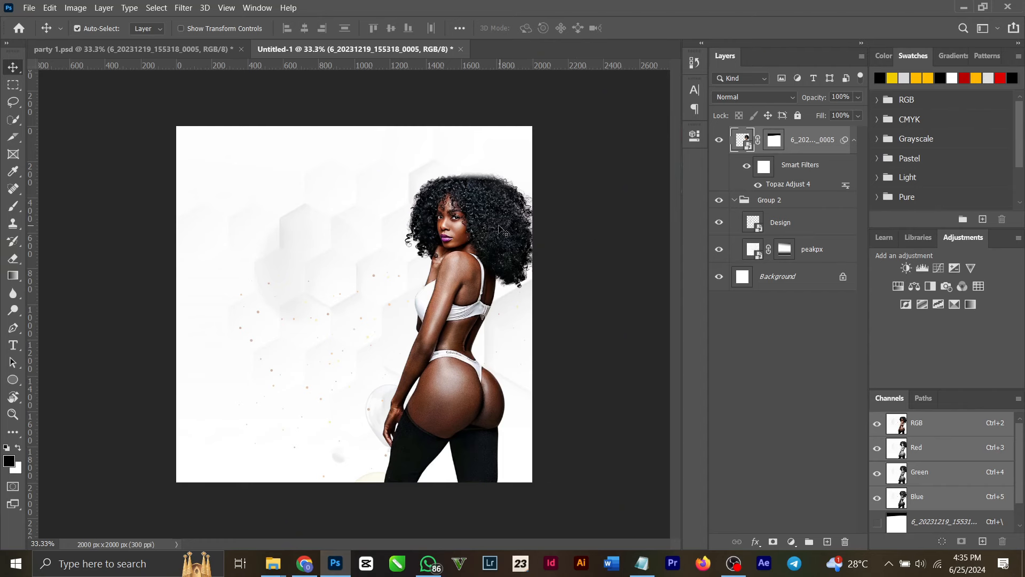
Add a new layer above the woman in Untitled-1 and draw a white-to-transparent linear gradient upward from the canvas's lower edge over her legs.
{"action": "left_click", "coordinate": [138, 53]}
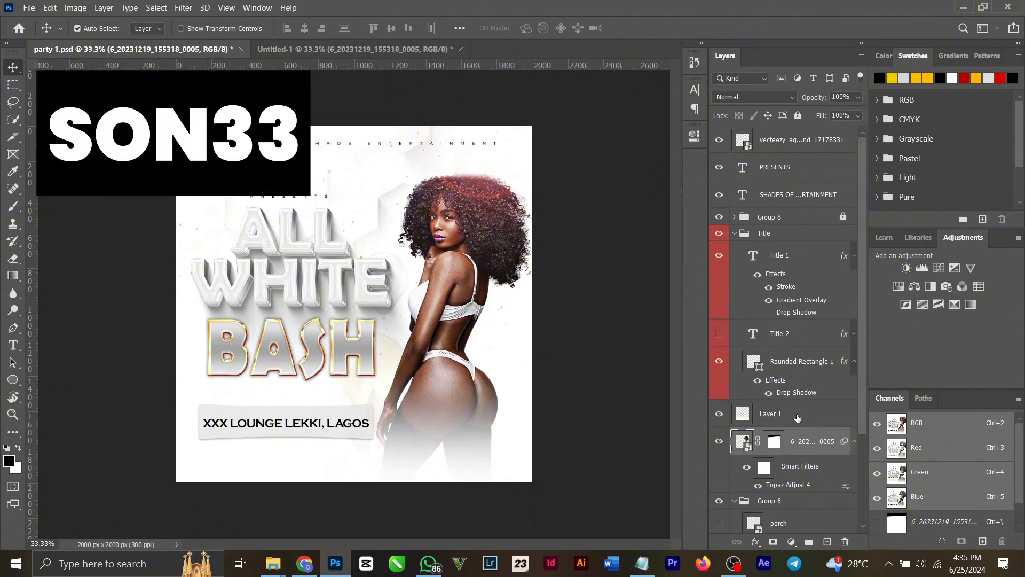
{"action": "left_click", "coordinate": [363, 49]}
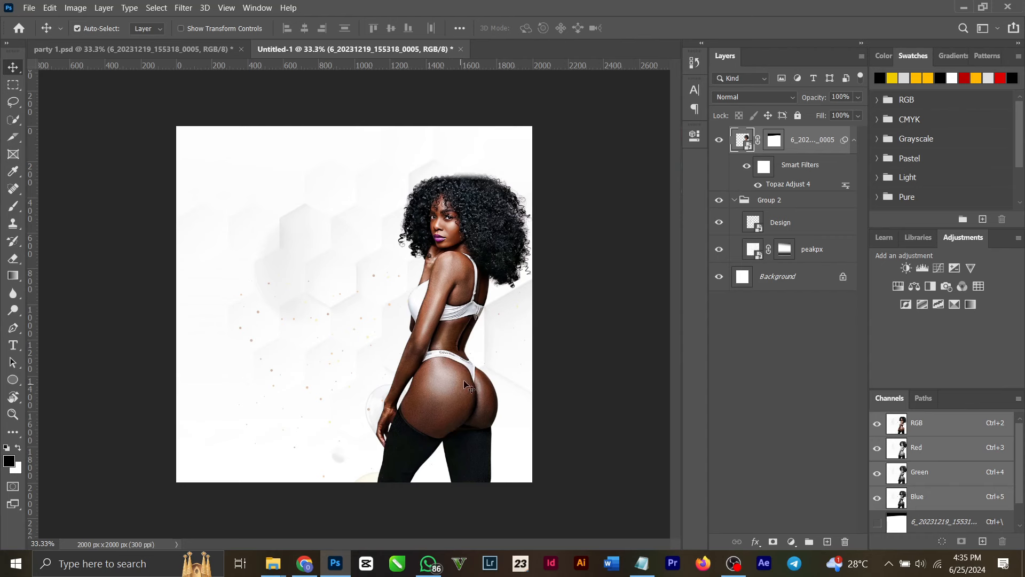
{"action": "left_click", "coordinate": [827, 542]}
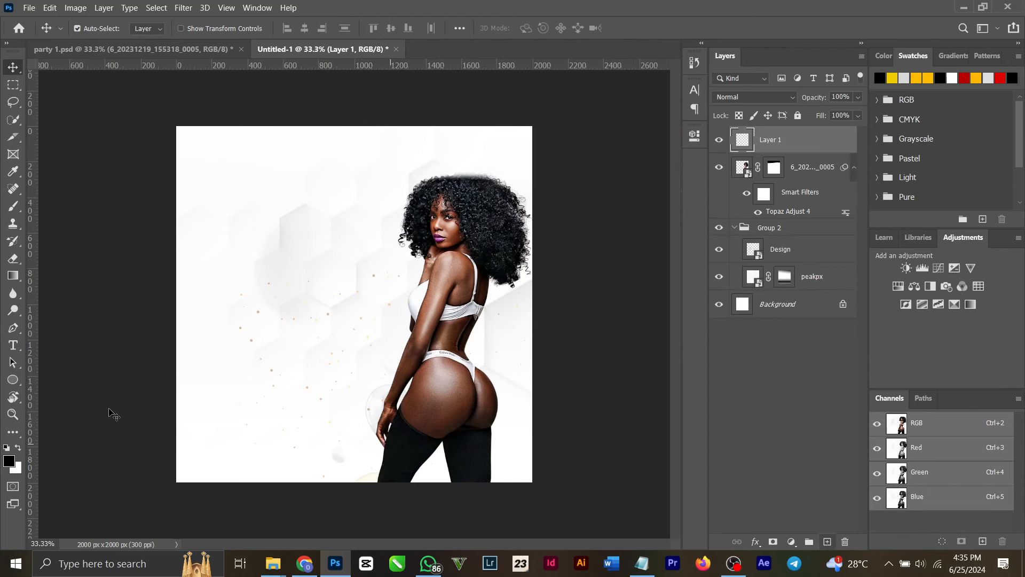
{"action": "left_click", "coordinate": [20, 449]}
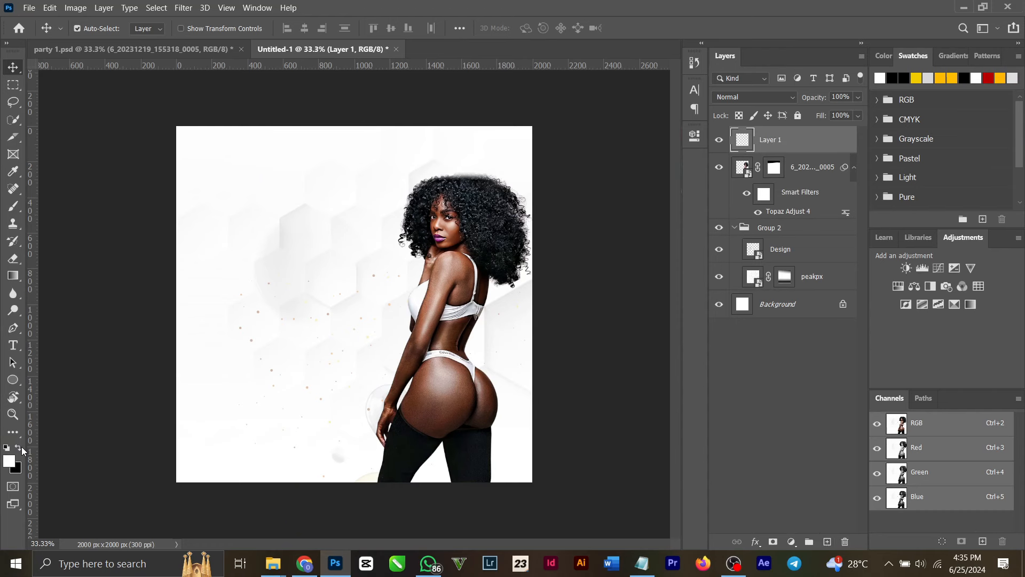
{"action": "left_click", "coordinate": [14, 276]}
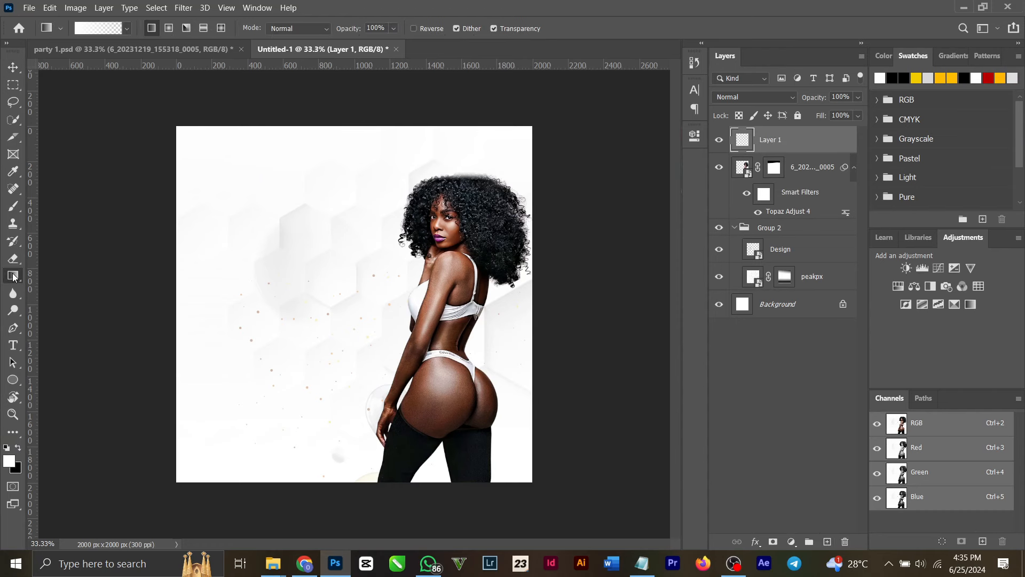
{"action": "left_click_drag", "start_coordinate": [371, 476], "coordinate": [371, 303]}
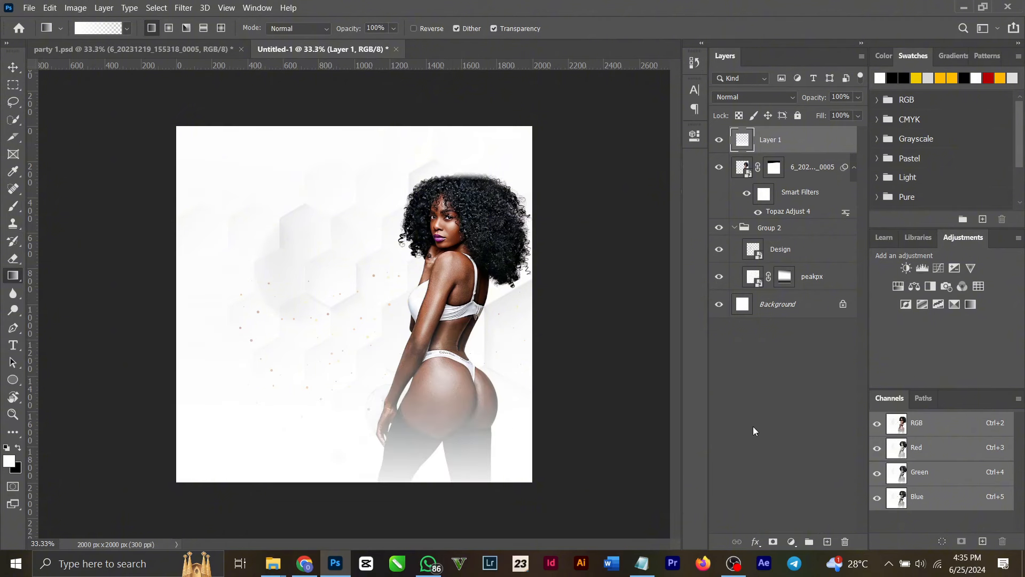
Switch to party 1.psd and check the Rounded Rectangle 1 shape behind the venue text by hiding and showing it.
{"action": "left_click", "coordinate": [112, 50]}
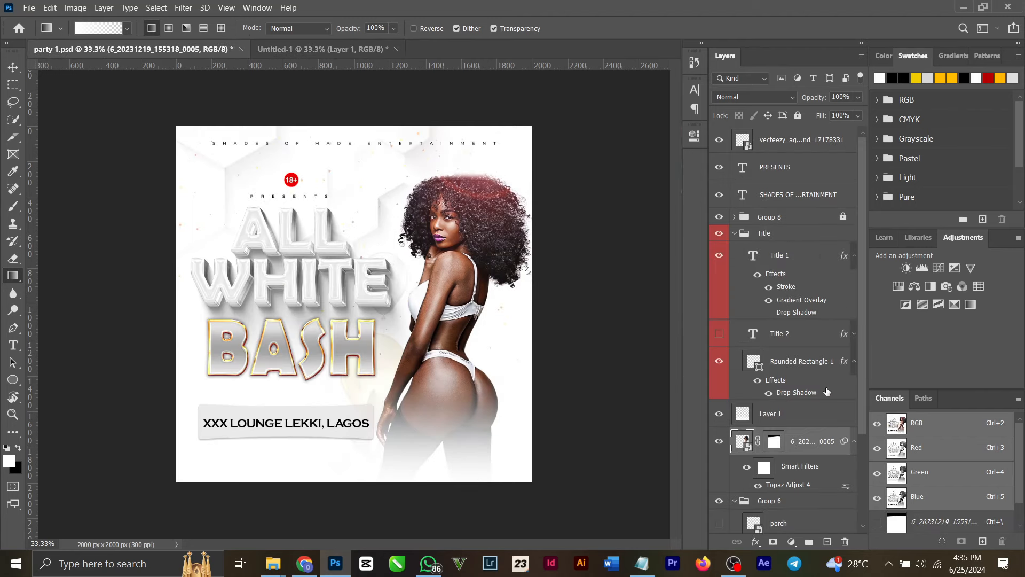
{"action": "left_click", "coordinate": [16, 66]}
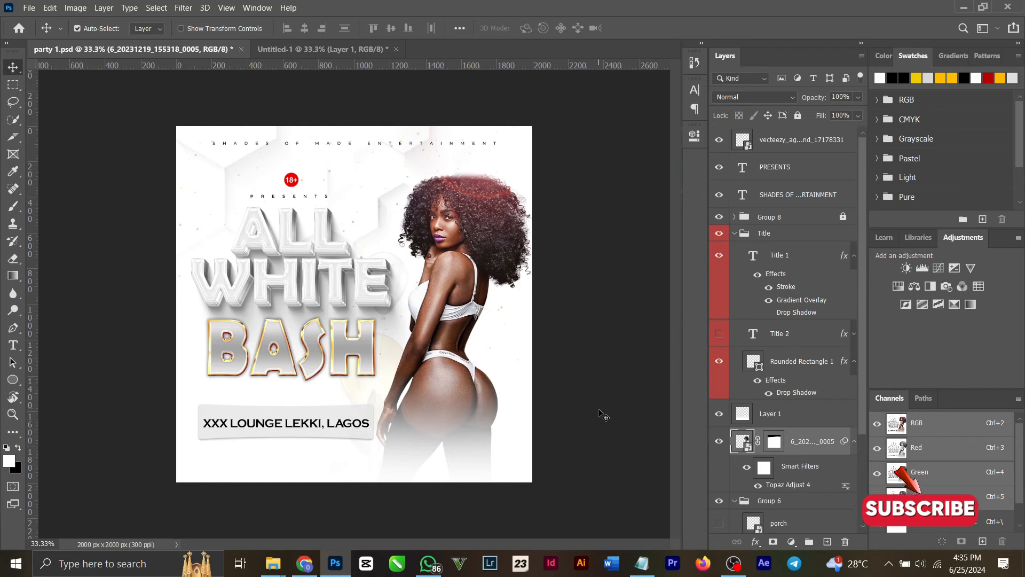
{"action": "left_click", "coordinate": [717, 361]}
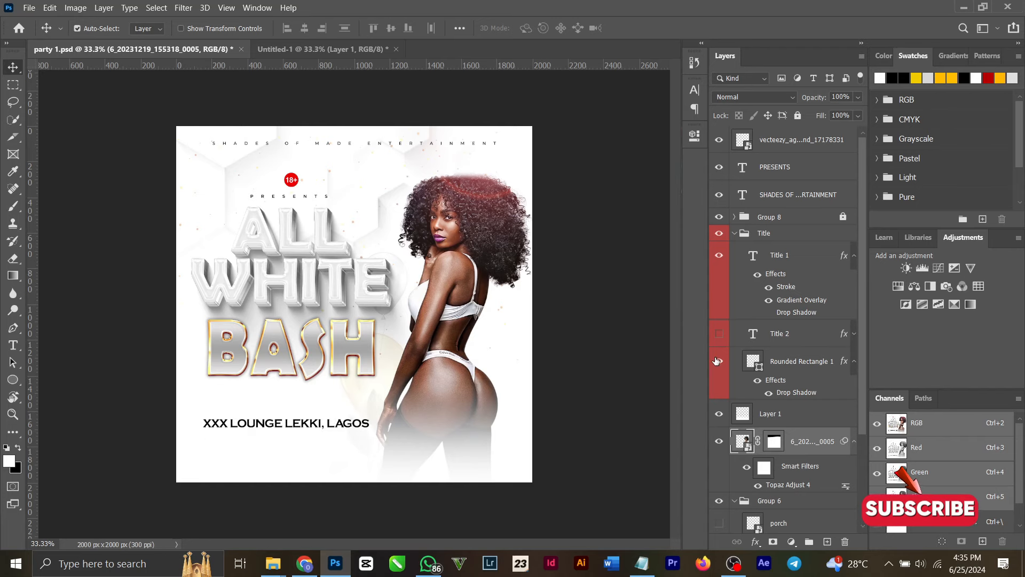
{"action": "left_click", "coordinate": [716, 361]}
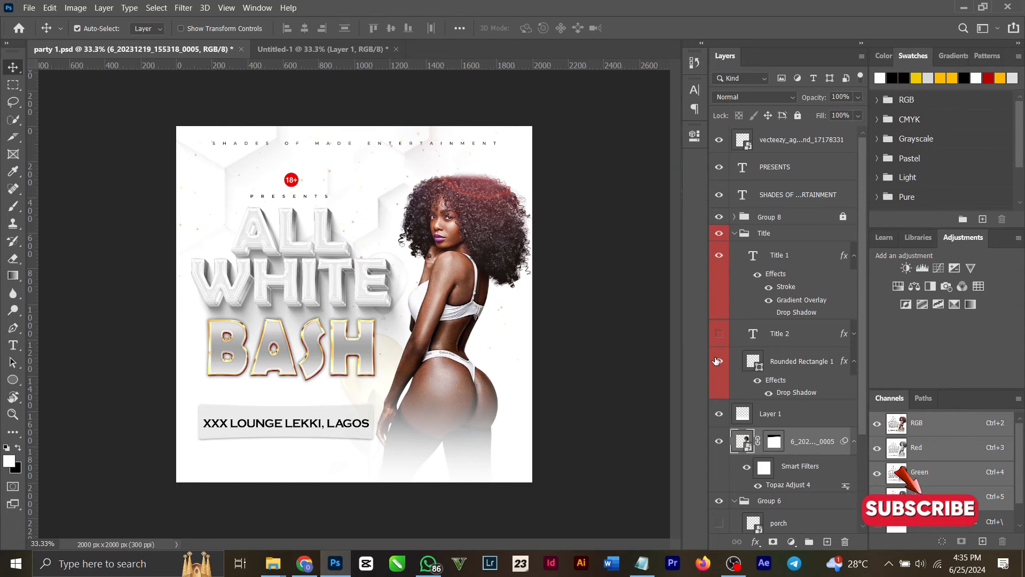
{"action": "left_click", "coordinate": [810, 367]}
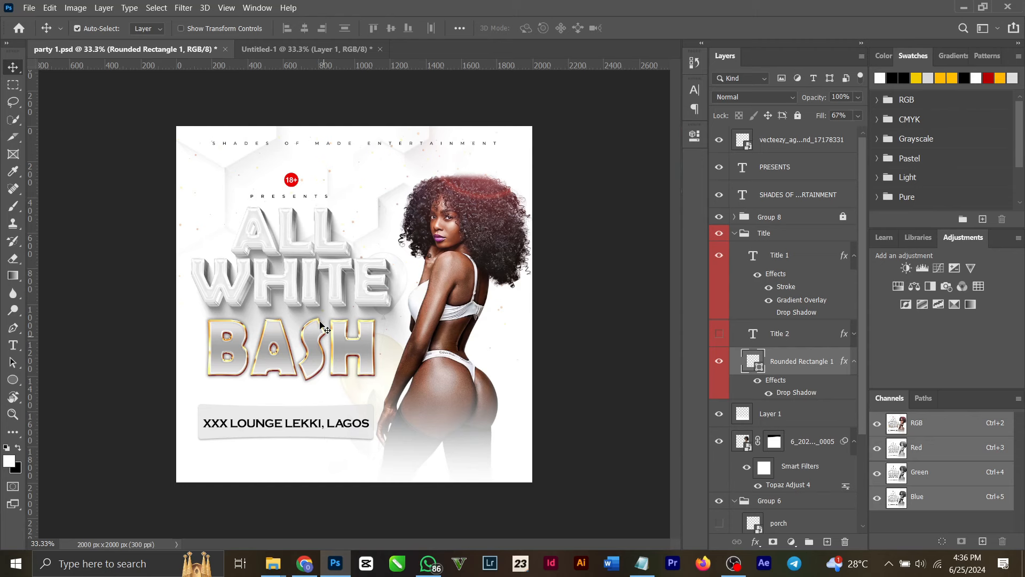
Inspect the Bevel & Emboss settings and shadow colour of the upper WORK text layer that forms the BASH title.
{"action": "left_click", "coordinate": [323, 239]}
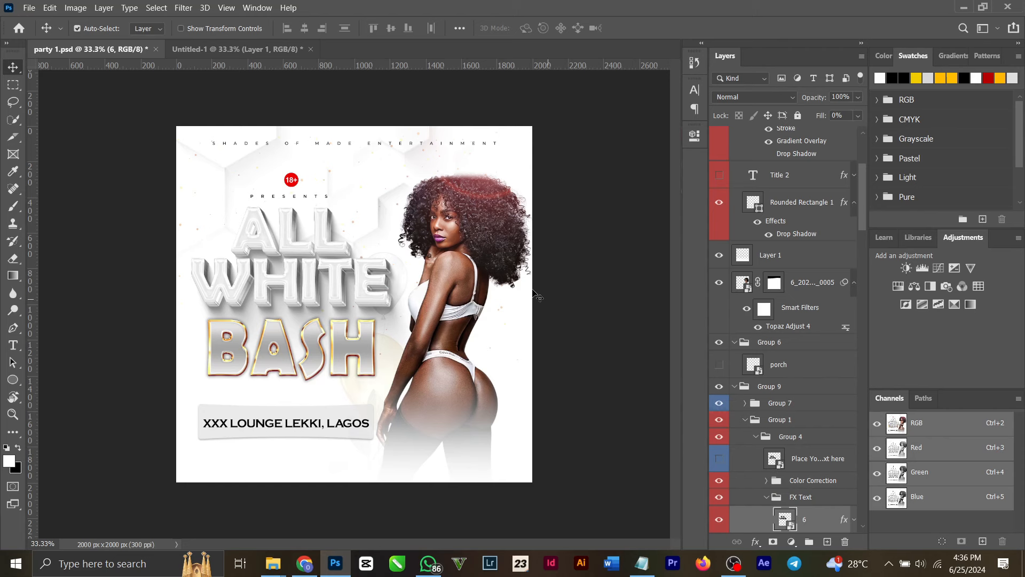
{"action": "left_click", "coordinate": [317, 360]}
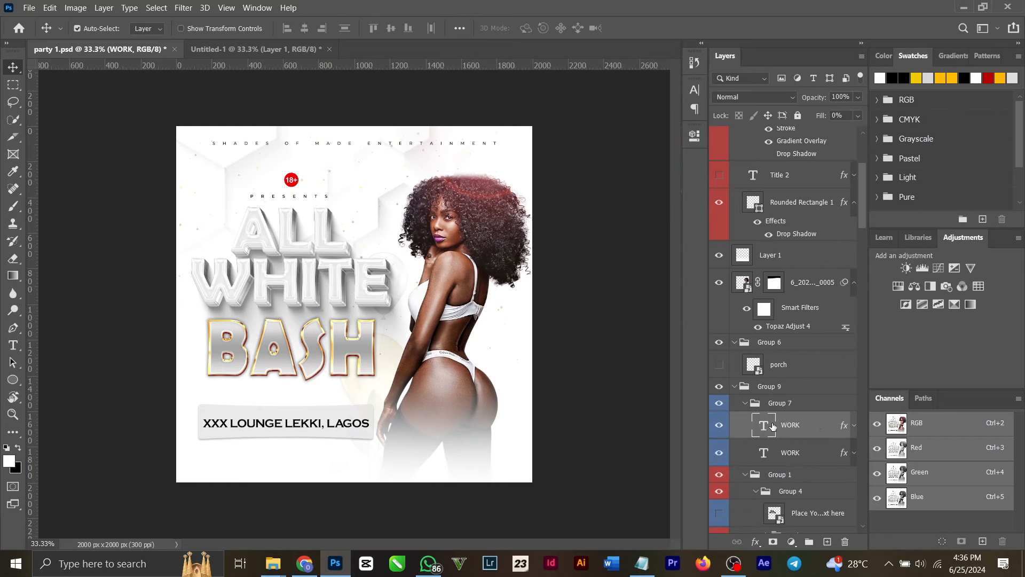
{"action": "double_click", "coordinate": [844, 426]}
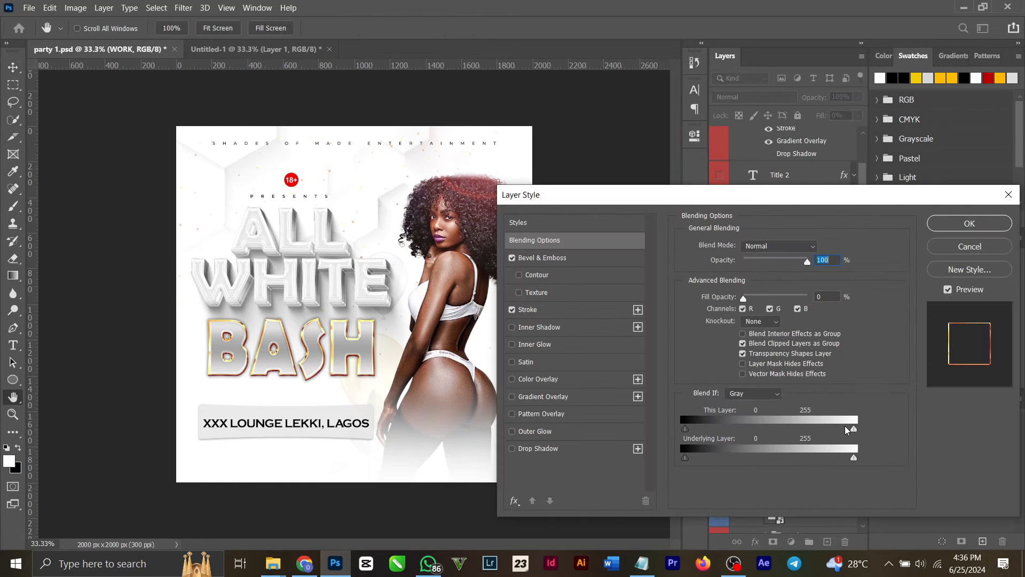
{"action": "left_click", "coordinate": [596, 264]}
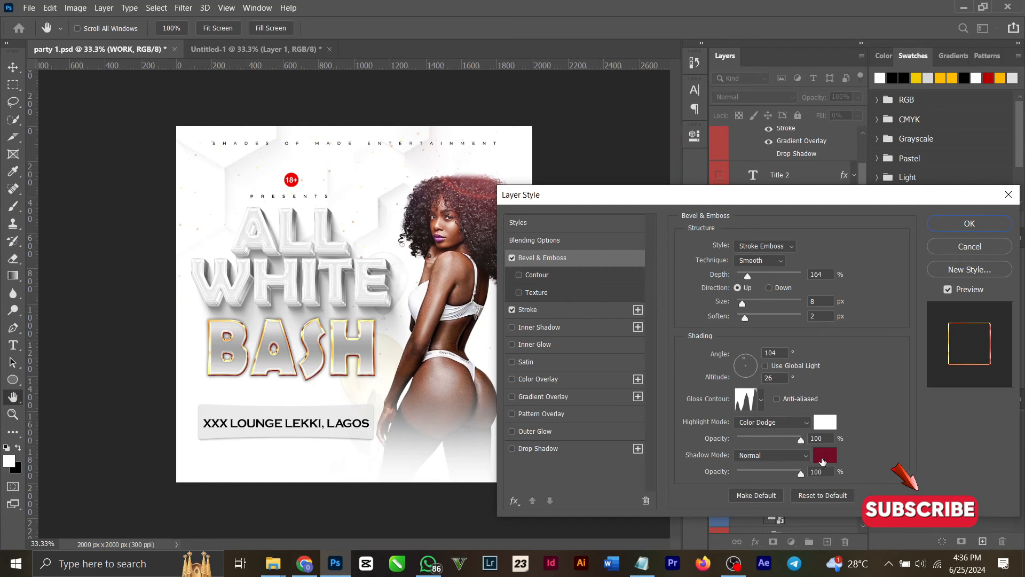
{"action": "left_click", "coordinate": [823, 456]}
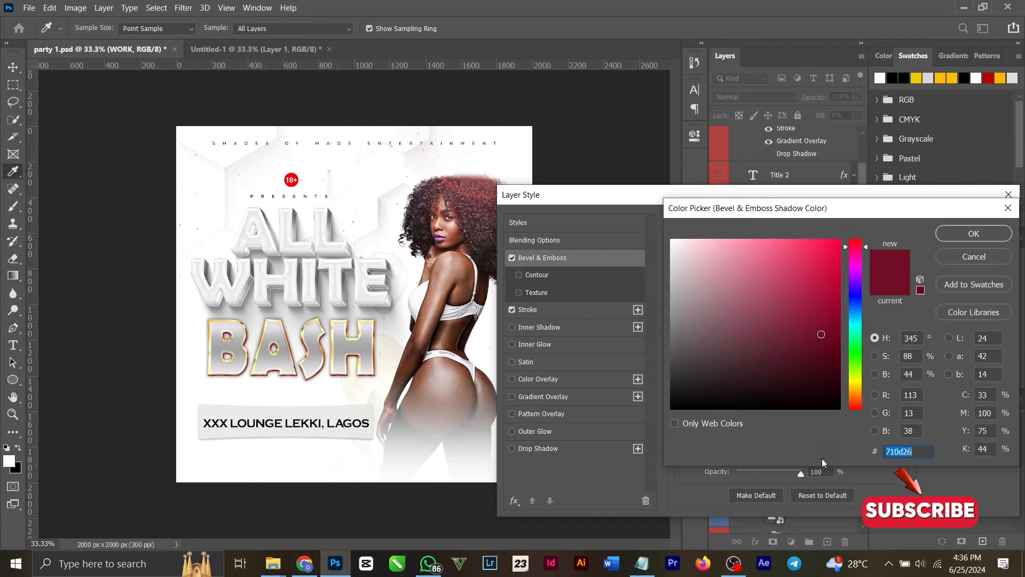
{"action": "left_click", "coordinate": [955, 258]}
Inspect the BASH text's Stroke settings and the colour of the first stop in its gold gradient.
{"action": "left_click", "coordinate": [566, 309]}
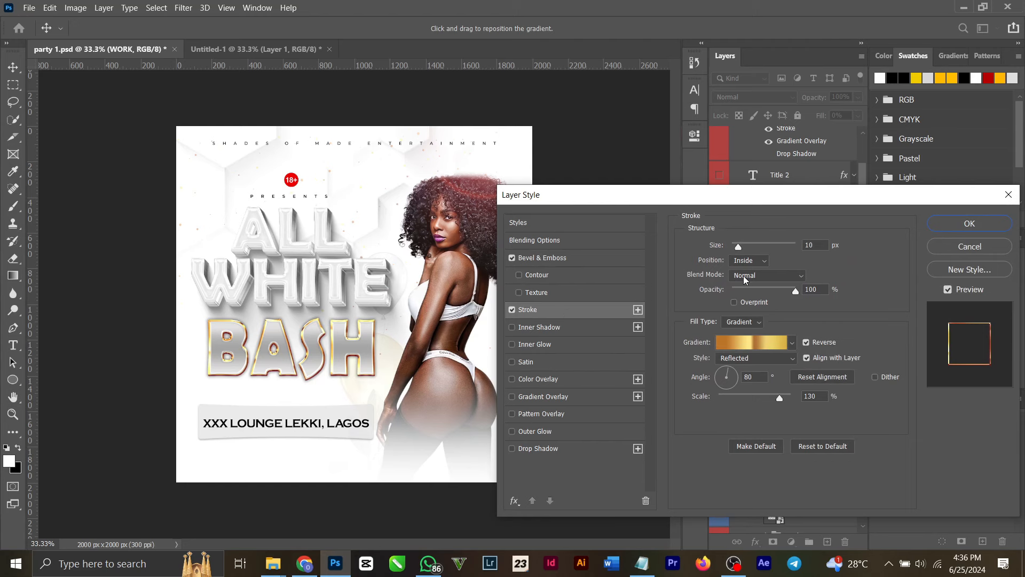
{"action": "left_click", "coordinate": [746, 342]}
{"action": "left_click", "coordinate": [541, 295]}
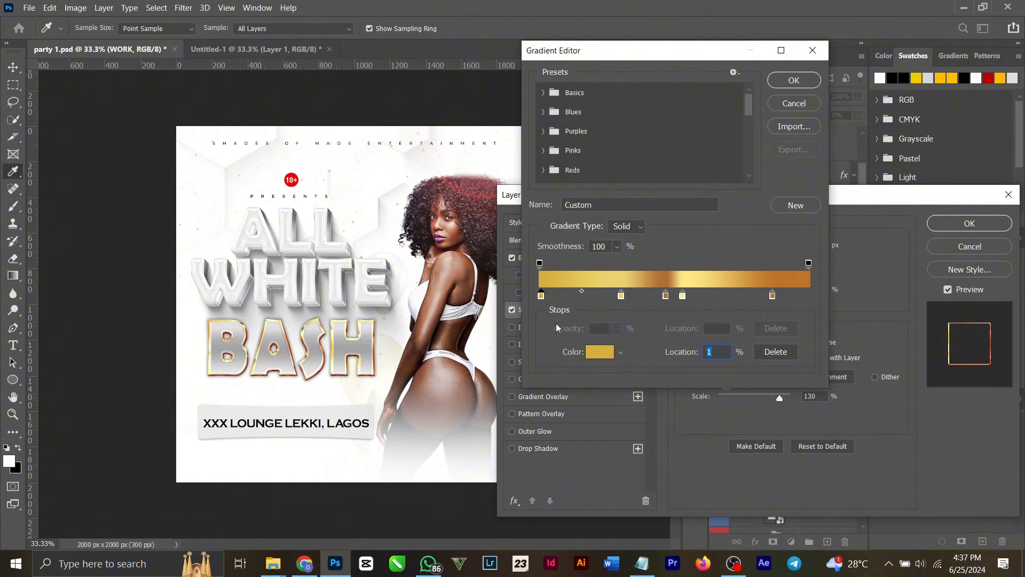
{"action": "left_click", "coordinate": [595, 356]}
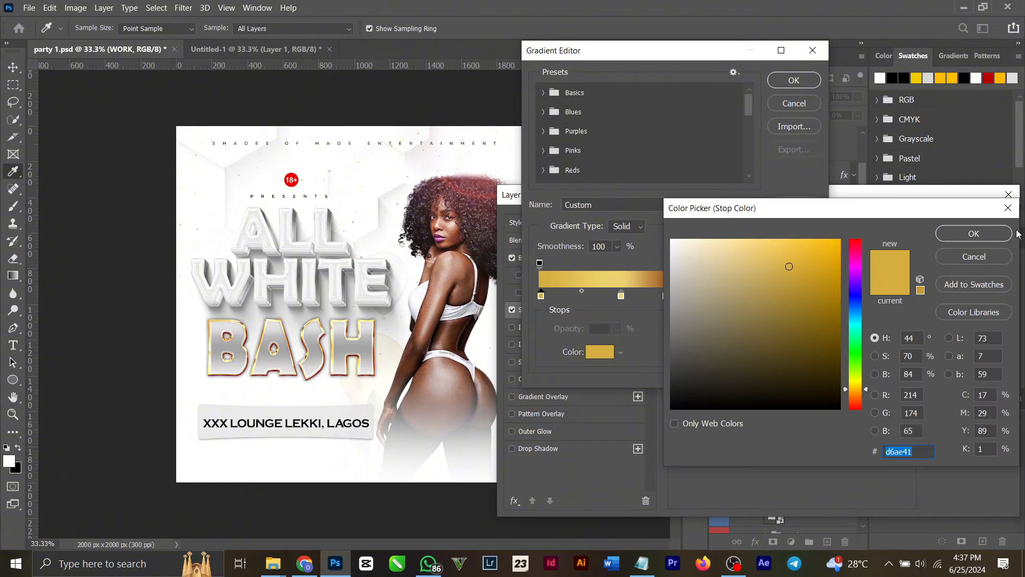
{"action": "left_click", "coordinate": [981, 239]}
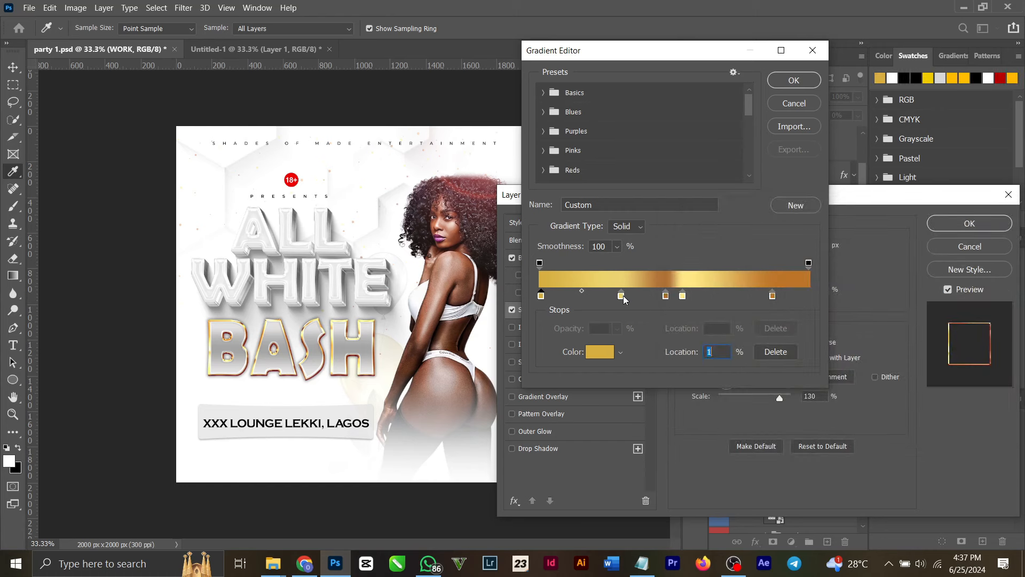
Check the second, third and last colour stops of the BASH stroke gradient, and close the layer style settings.
{"action": "double_click", "coordinate": [621, 296]}
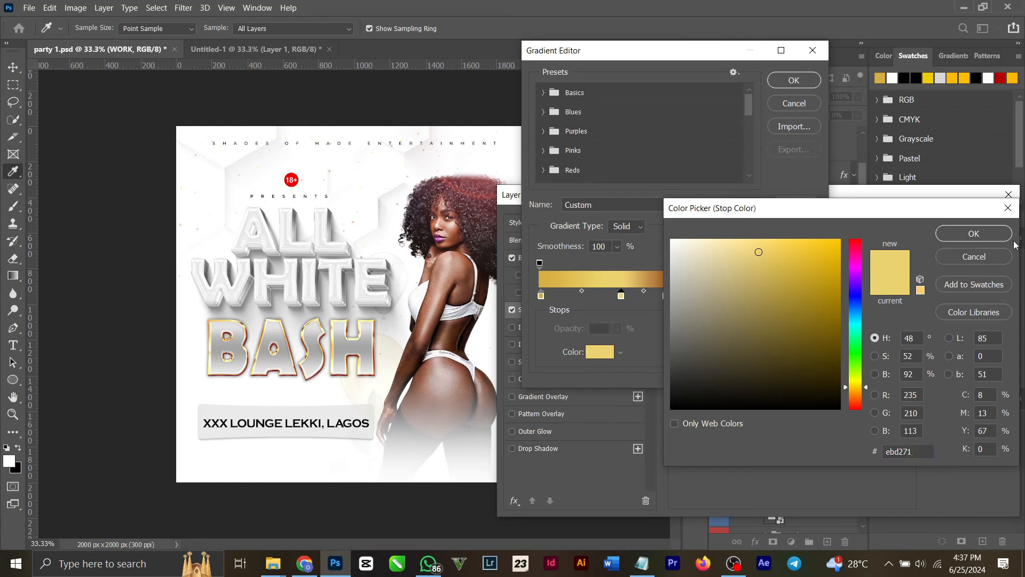
{"action": "left_click", "coordinate": [987, 235]}
{"action": "double_click", "coordinate": [665, 295]}
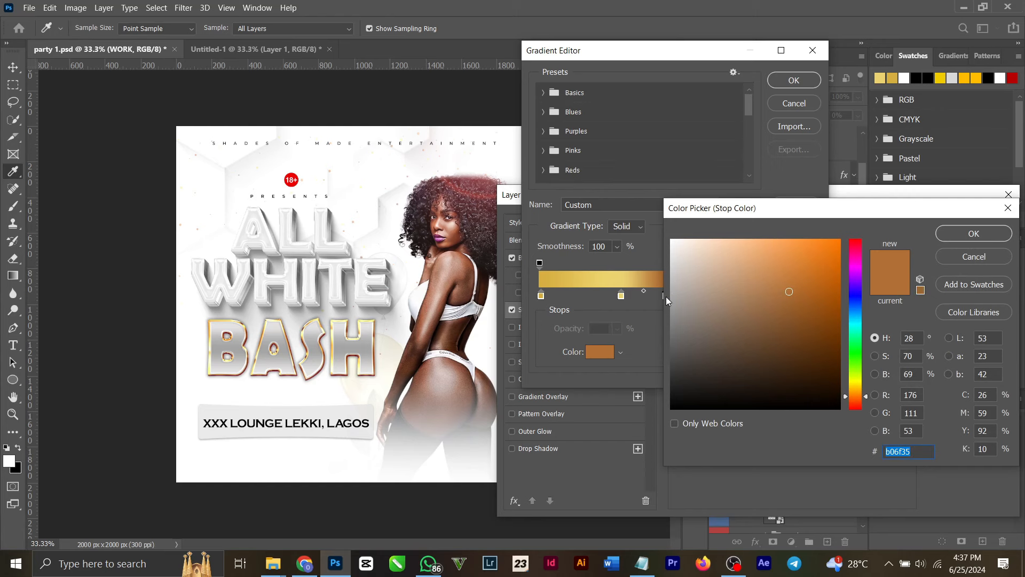
{"action": "left_click", "coordinate": [966, 240]}
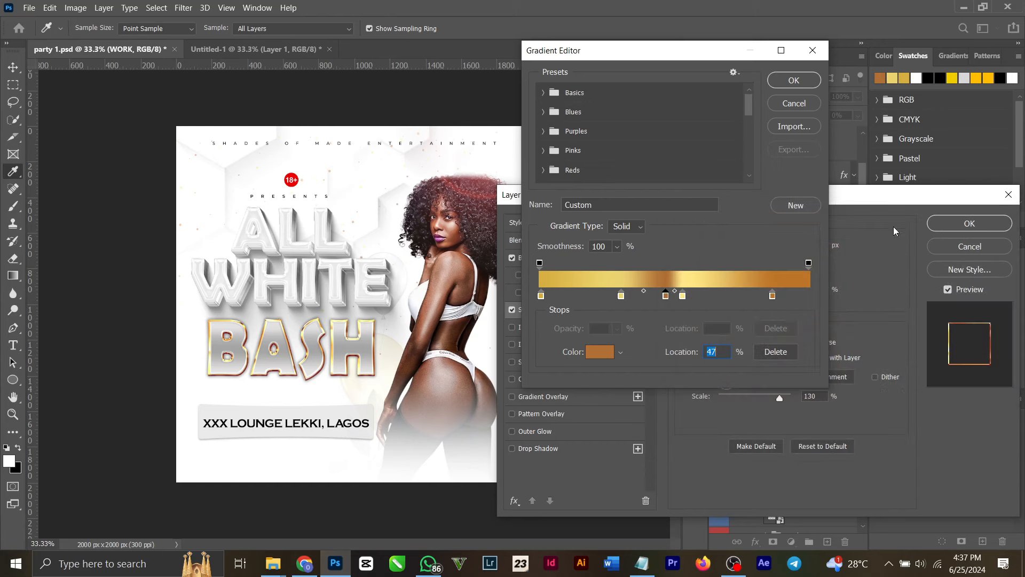
{"action": "double_click", "coordinate": [772, 297]}
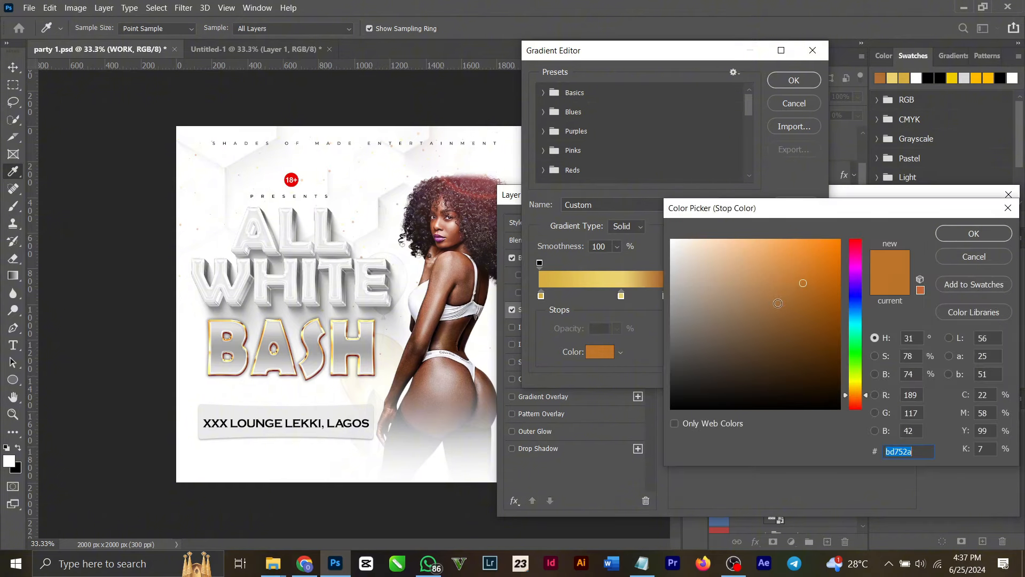
{"action": "left_click", "coordinate": [981, 235]}
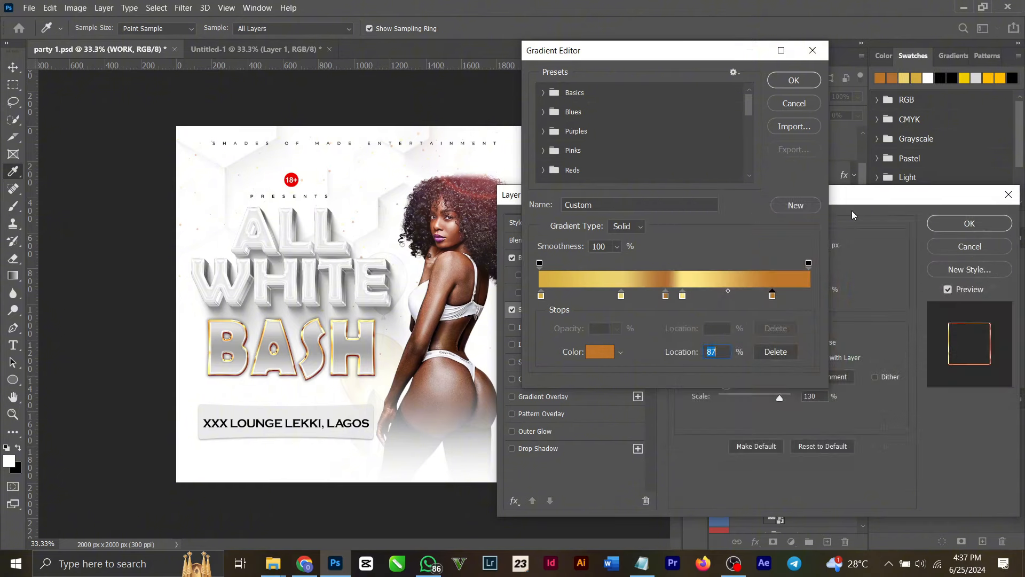
{"action": "left_click", "coordinate": [794, 81]}
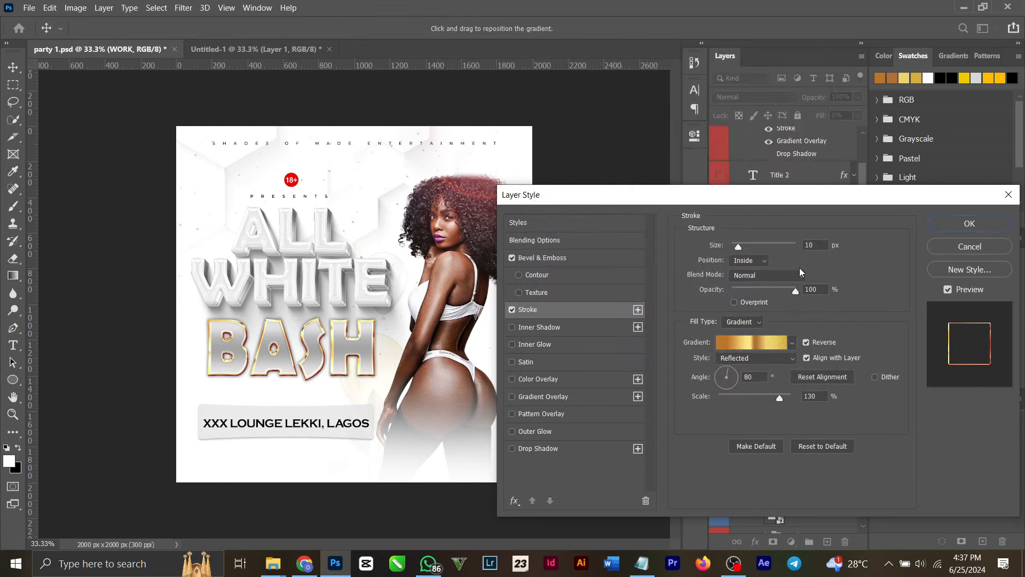
{"action": "left_click", "coordinate": [969, 229]}
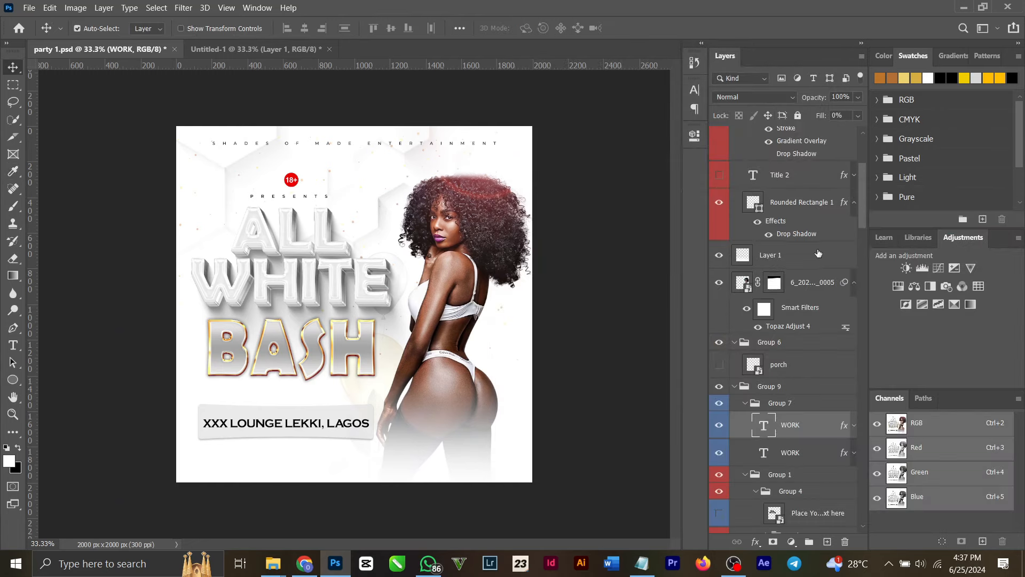
{"action": "mouse_move", "coordinate": [371, 341]}
{"action": "left_mouse_down"}
{"action": "mouse_move", "coordinate": [457, 347]}
{"action": "mouse_move", "coordinate": [371, 354]}
{"action": "left_mouse_up"}
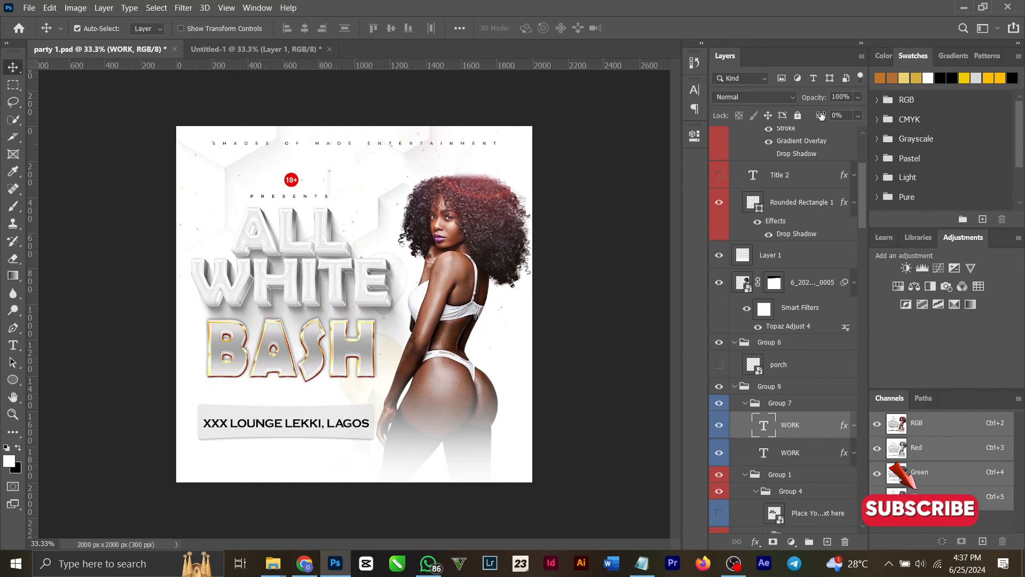
{"action": "left_click_drag", "start_coordinate": [821, 116], "coordinate": [732, 150]}
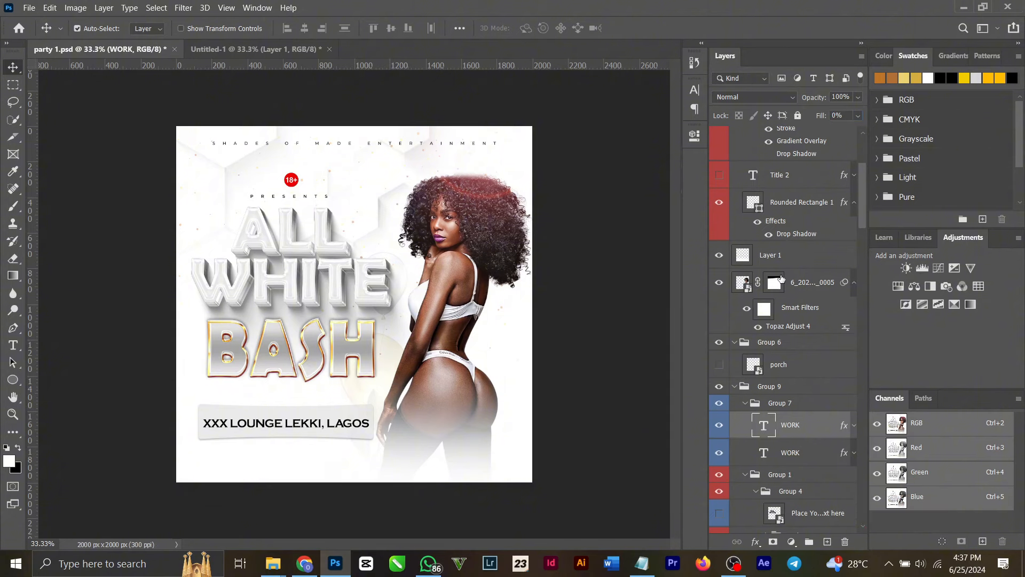
Examine the font, size and tracking of the SHADES OF MADE ENTERTAINMENT text layer and leave text editing.
{"action": "scroll", "coordinate": [850, 301], "scroll_direction": "up", "scroll_amount": 2}
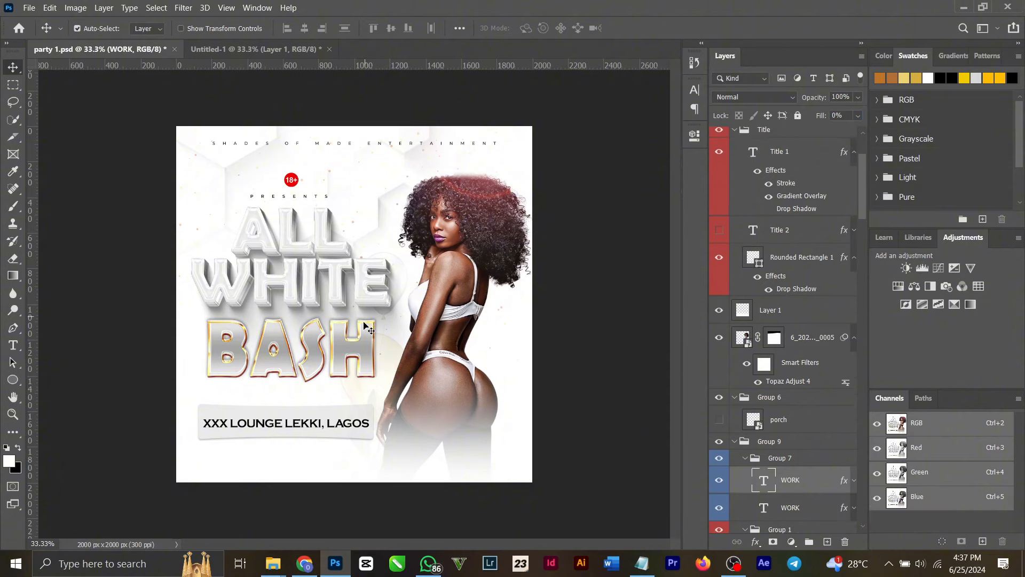
{"action": "left_click", "coordinate": [316, 145]}
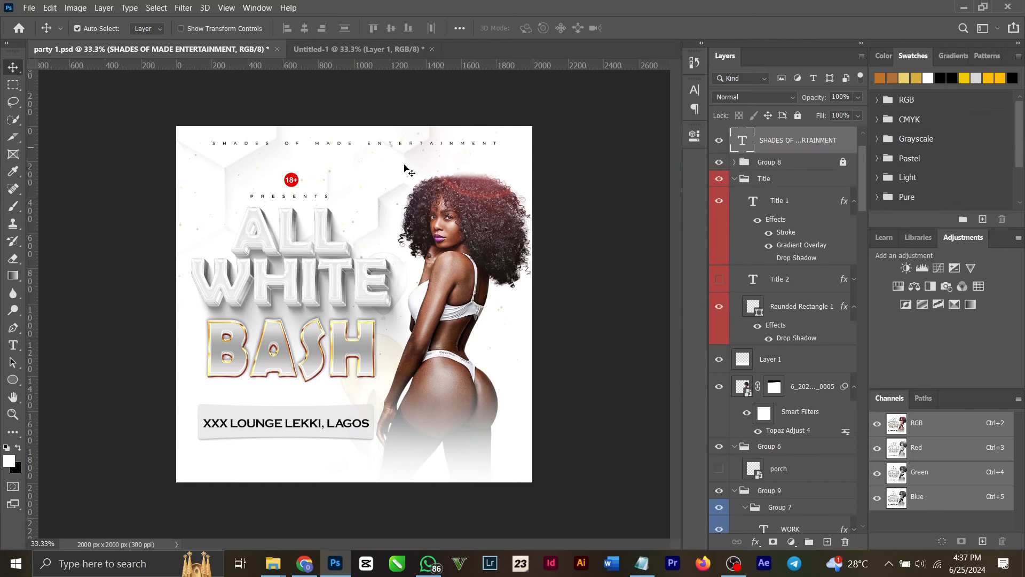
{"action": "double_click", "coordinate": [749, 140]}
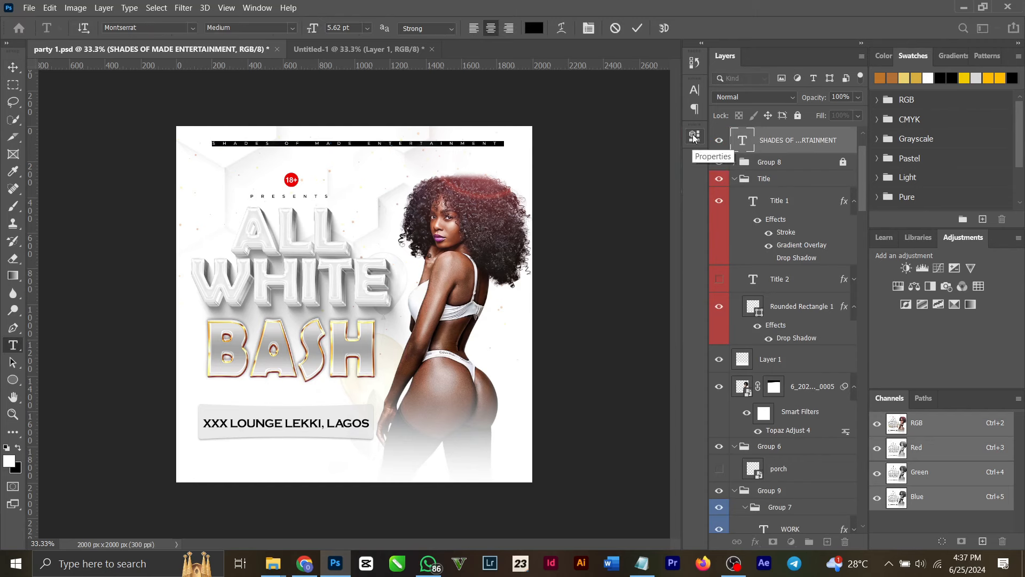
{"action": "left_click", "coordinate": [693, 138]}
{"action": "scroll", "coordinate": [589, 292], "scroll_direction": "down", "scroll_amount": 3}
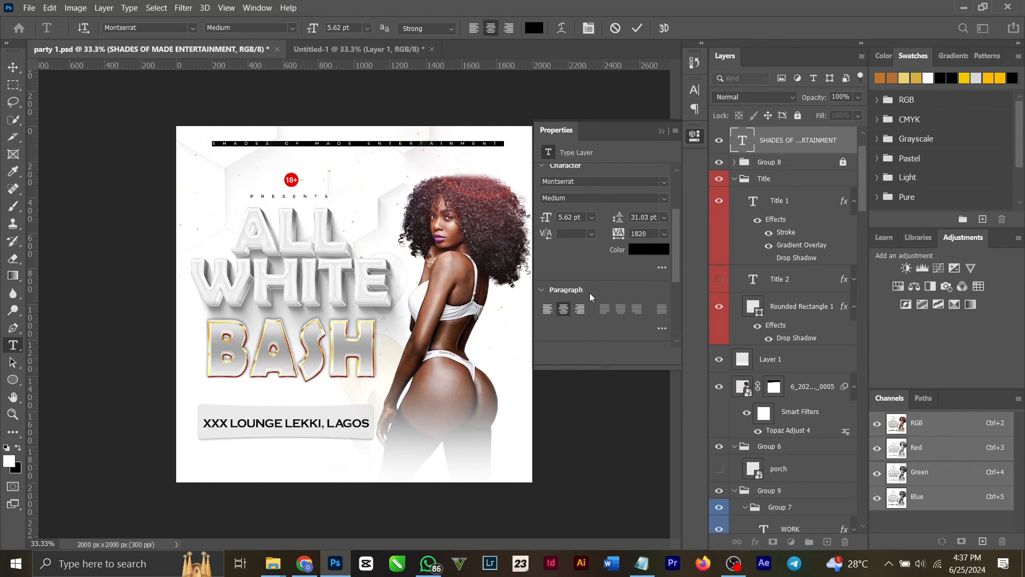
{"action": "scroll", "coordinate": [638, 230], "scroll_direction": "down", "scroll_amount": 3}
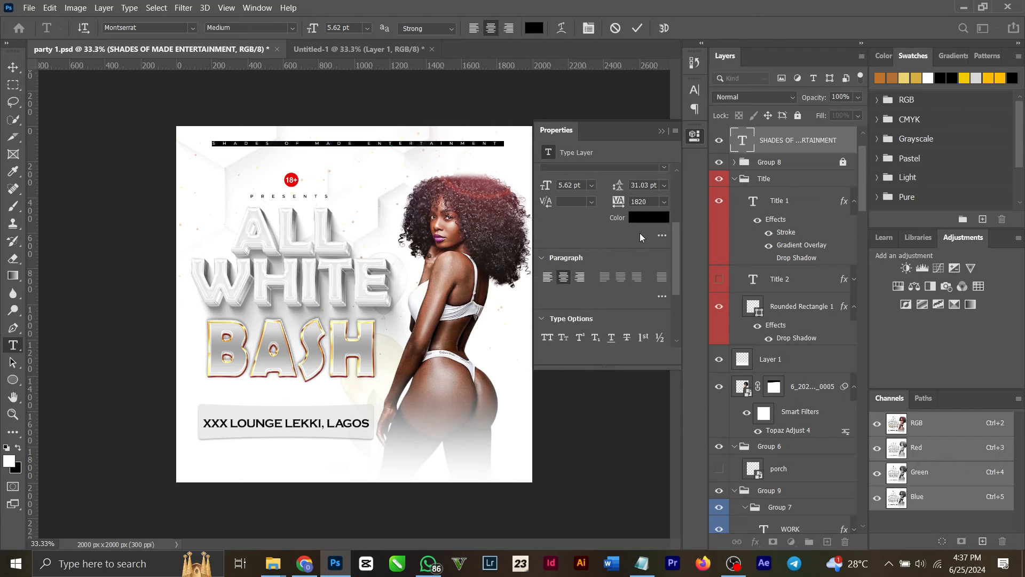
{"action": "scroll", "coordinate": [640, 234], "scroll_direction": "up", "scroll_amount": 3}
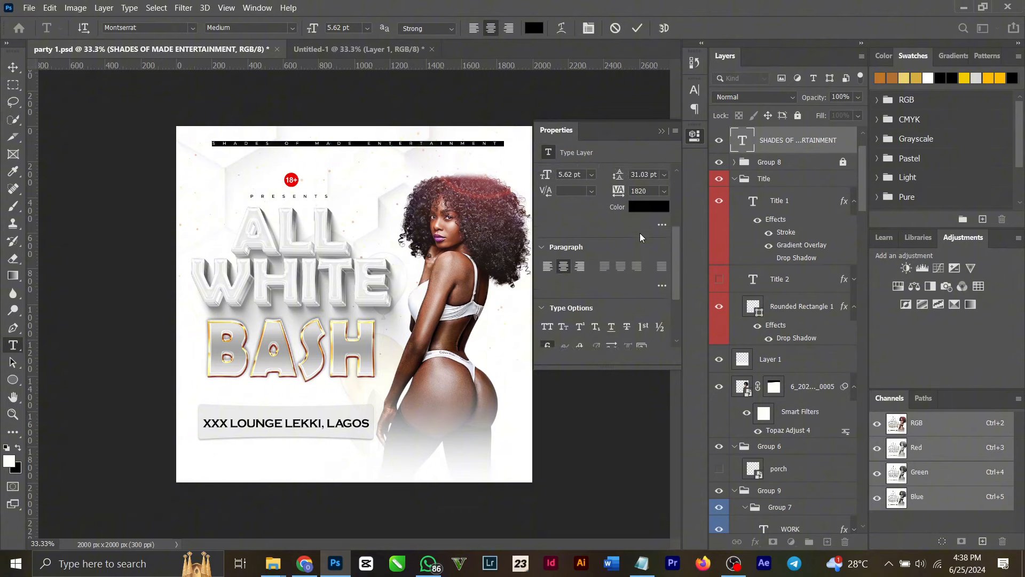
{"action": "left_click", "coordinate": [662, 132]}
{"action": "left_click", "coordinate": [637, 29]}
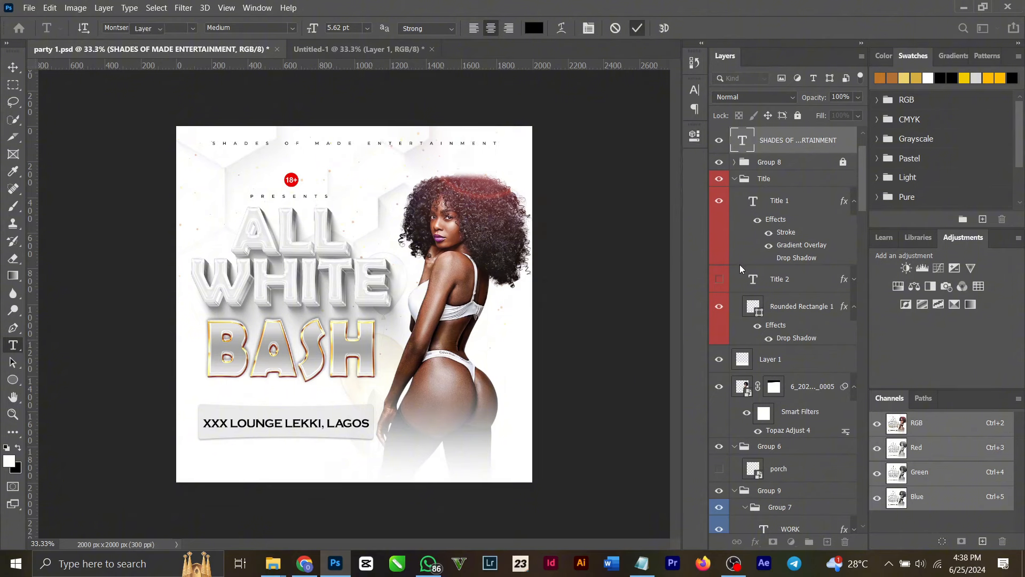
Unlock Group 8 in party 1.psd and expand it to show its lens flare layers.
{"action": "scroll", "coordinate": [779, 167], "scroll_direction": "up", "scroll_amount": 2}
{"action": "key", "text": "v"}
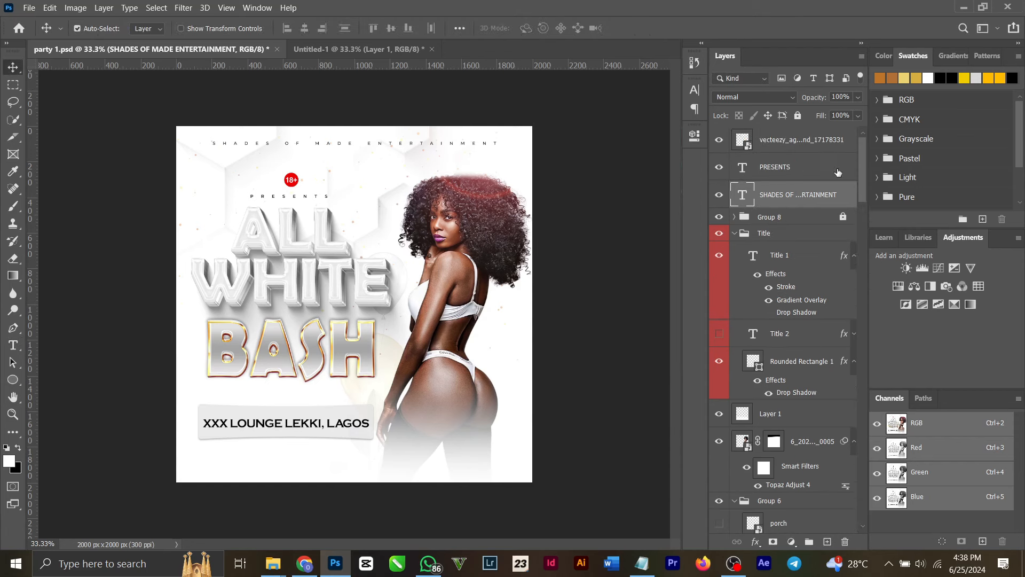
{"action": "left_click", "coordinate": [838, 217]}
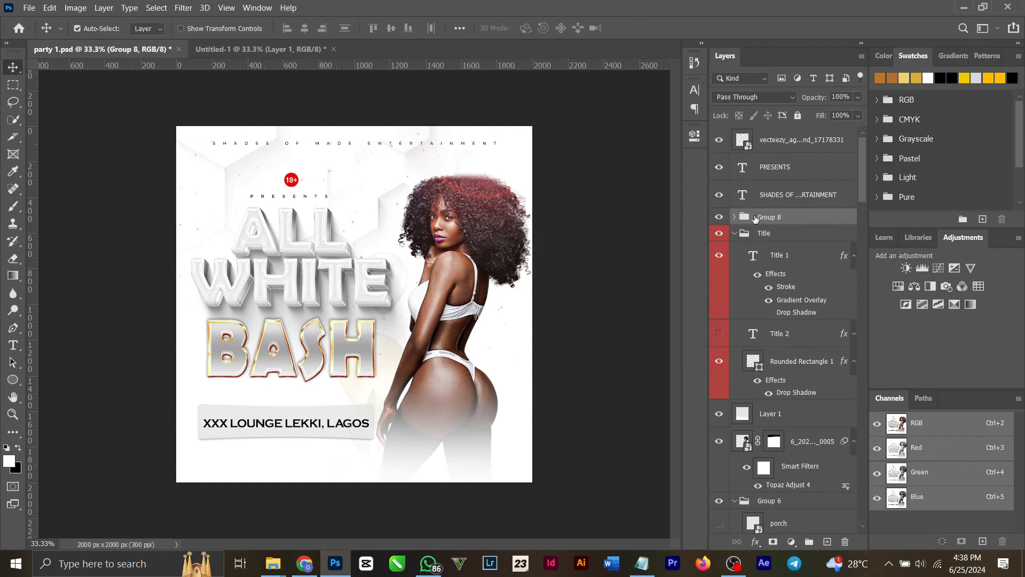
{"action": "left_click", "coordinate": [735, 217]}
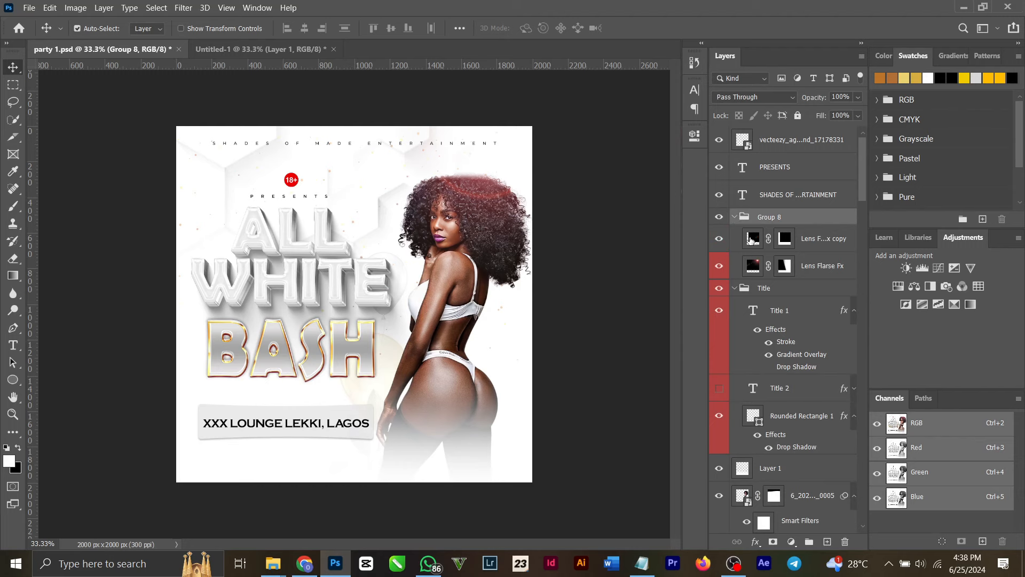
Select the Lens Flarse Fx layer in Group 8 and shift its red glow over the woman's hair.
{"action": "left_click", "coordinate": [751, 240]}
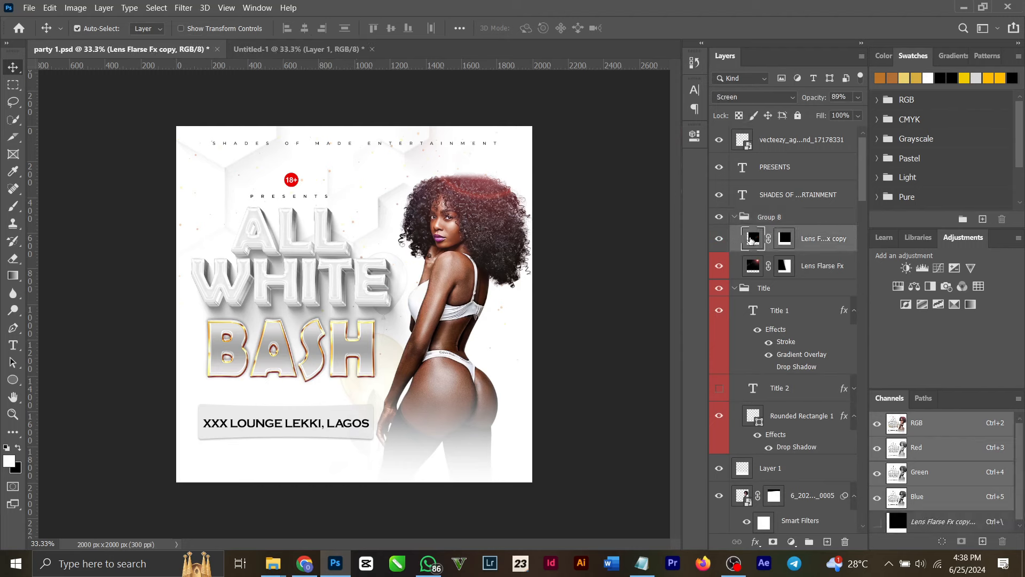
{"action": "left_click", "coordinate": [472, 193]}
{"action": "left_click_drag", "start_coordinate": [446, 287], "coordinate": [580, 72]}
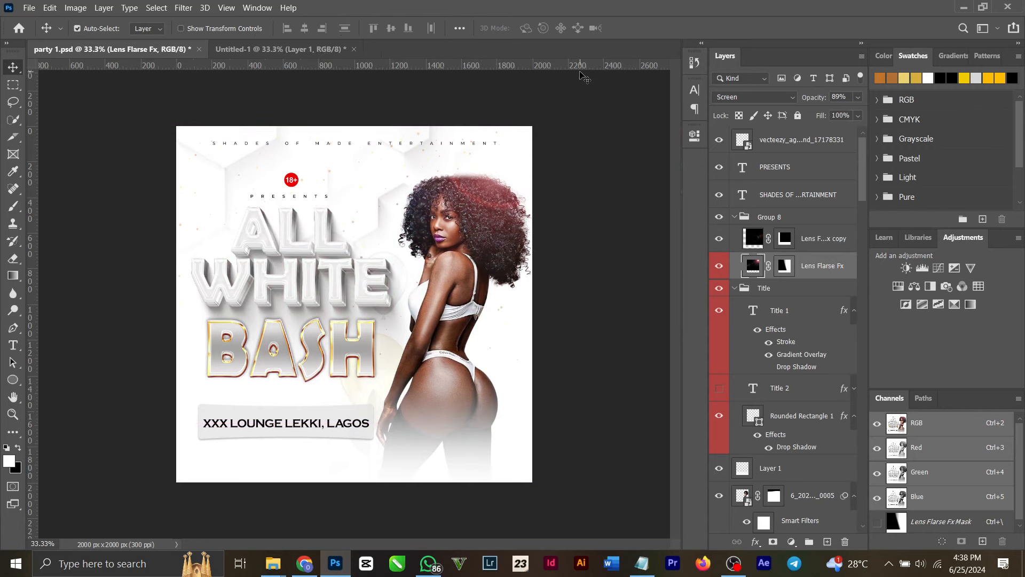